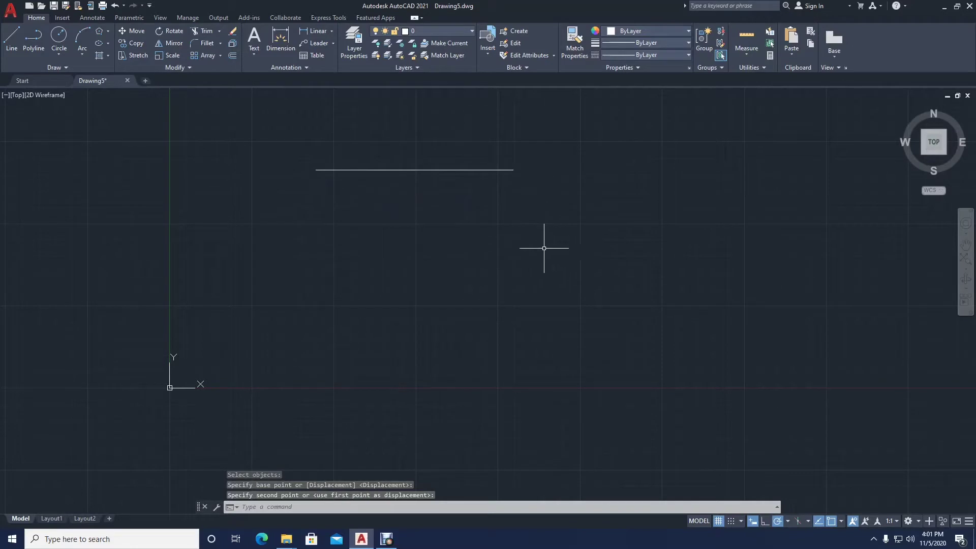
# Step: Draw a closed six-sided outline of connected lines with two uneven peaks on top, below the existing horizontal line
pyautogui.write('l')
pyautogui.press('Return')
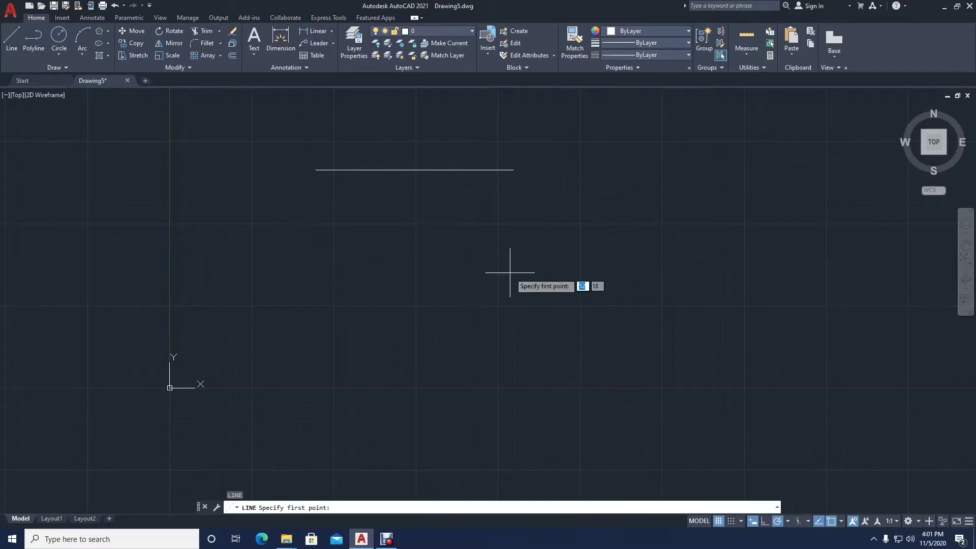
pyautogui.click(340, 293)
pyautogui.click(341, 356)
pyautogui.click(478, 356)
pyautogui.click(478, 273)
pyautogui.click(422, 302)
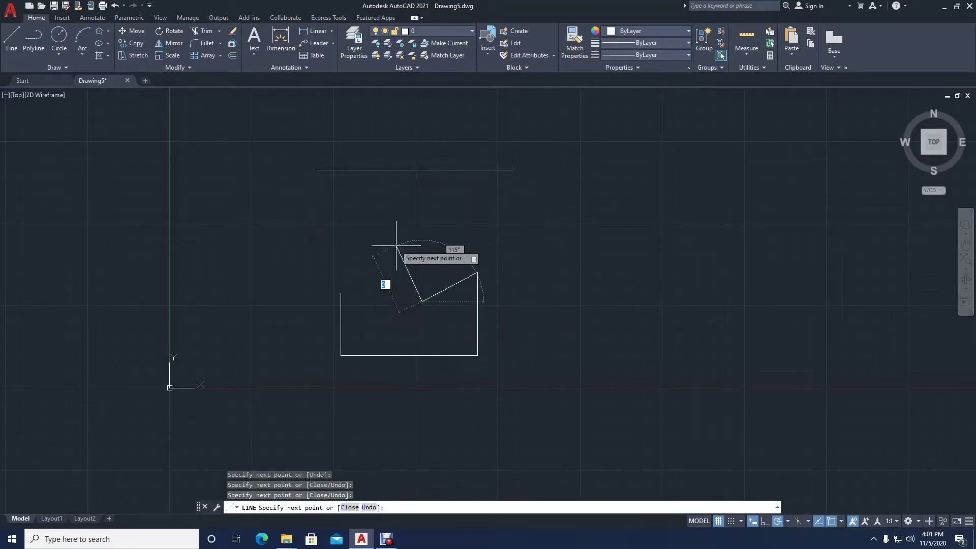
pyautogui.click(391, 238)
pyautogui.click(340, 294)
pyautogui.press('Escape')
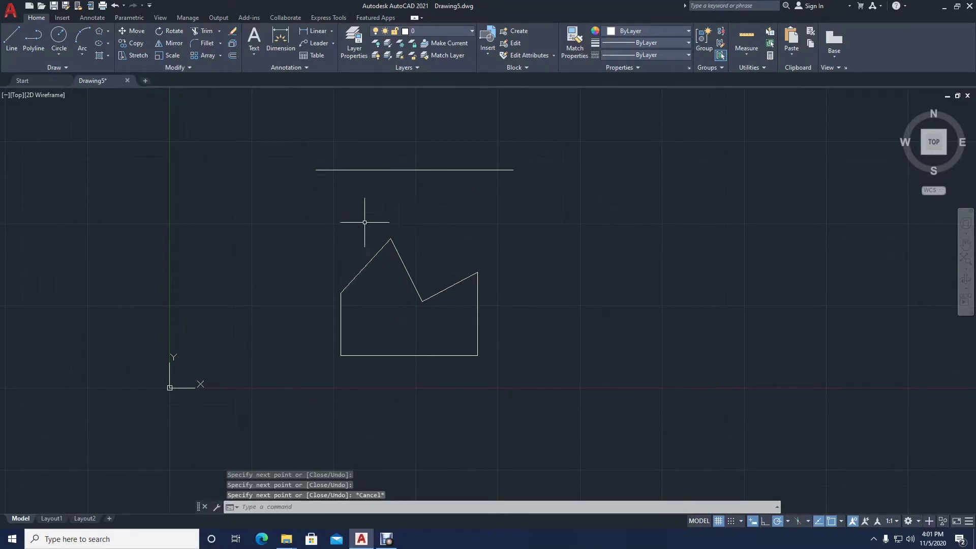
# Step: Move the whole six-line outline by its lower-right corner, up and to the right beyond the end of the horizontal line
pyautogui.write('m')
pyautogui.press('Return')
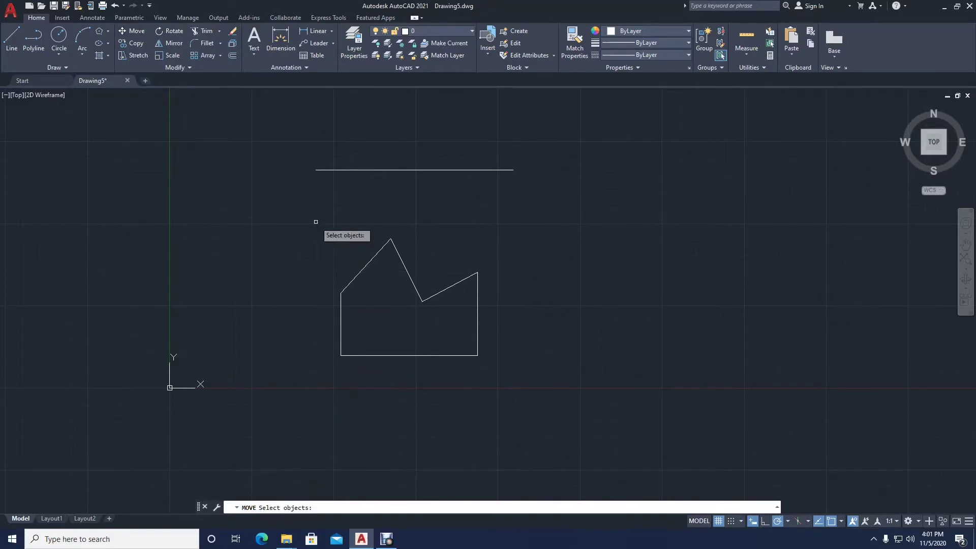
pyautogui.click(364, 269)
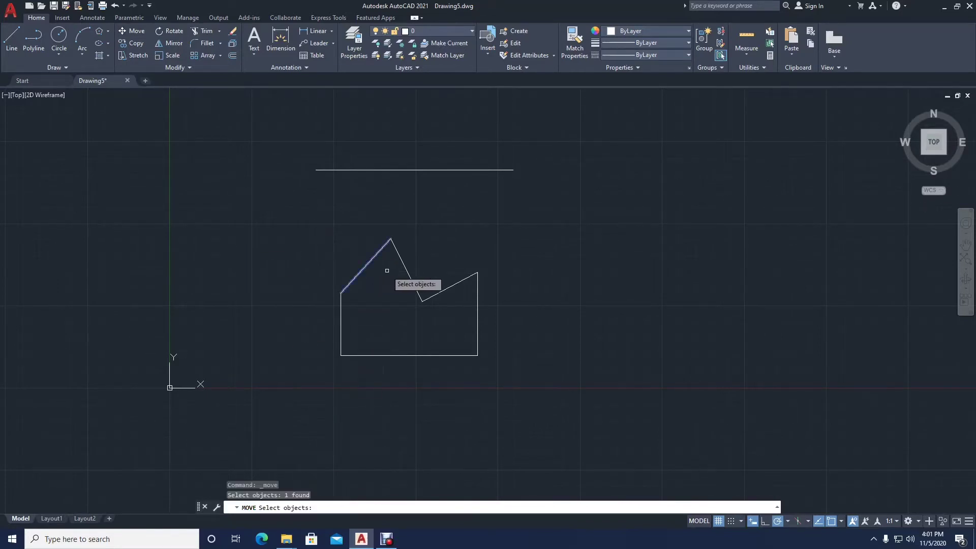
pyautogui.click(405, 265)
pyautogui.click(450, 289)
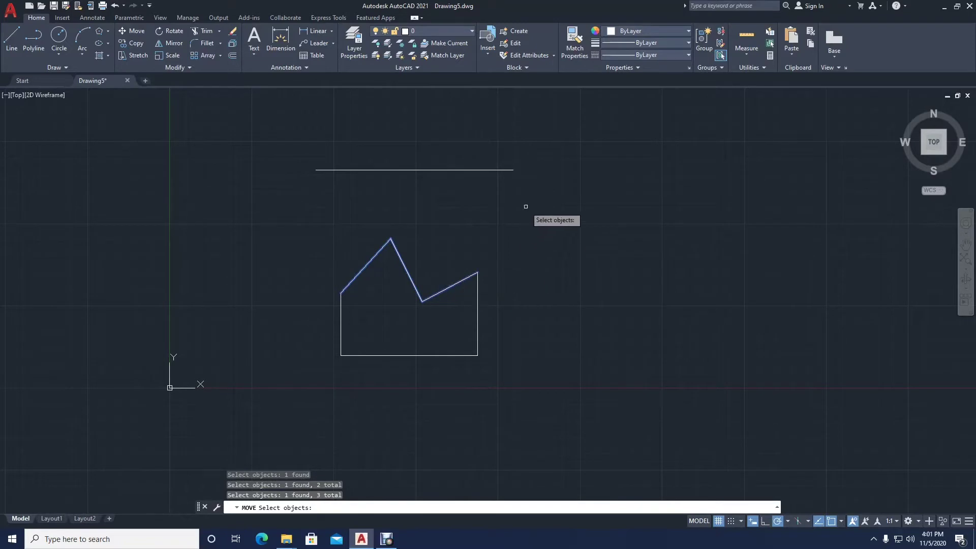
pyautogui.click(525, 206)
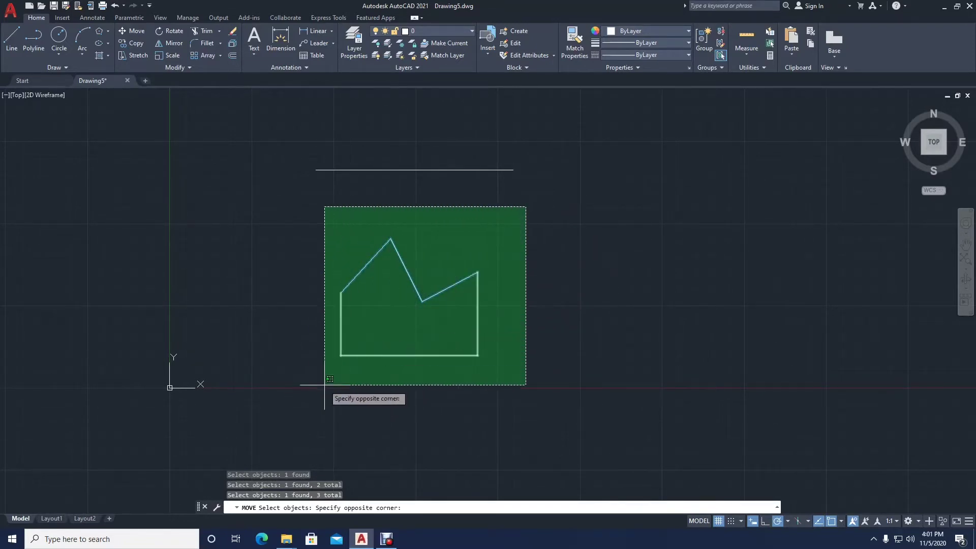
pyautogui.click(318, 388)
pyautogui.press('Return')
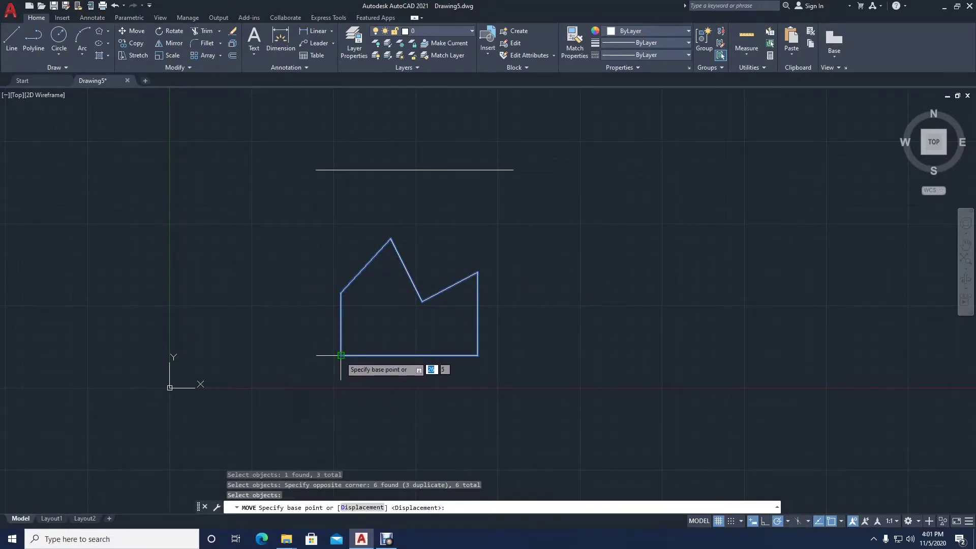
pyautogui.click(478, 355)
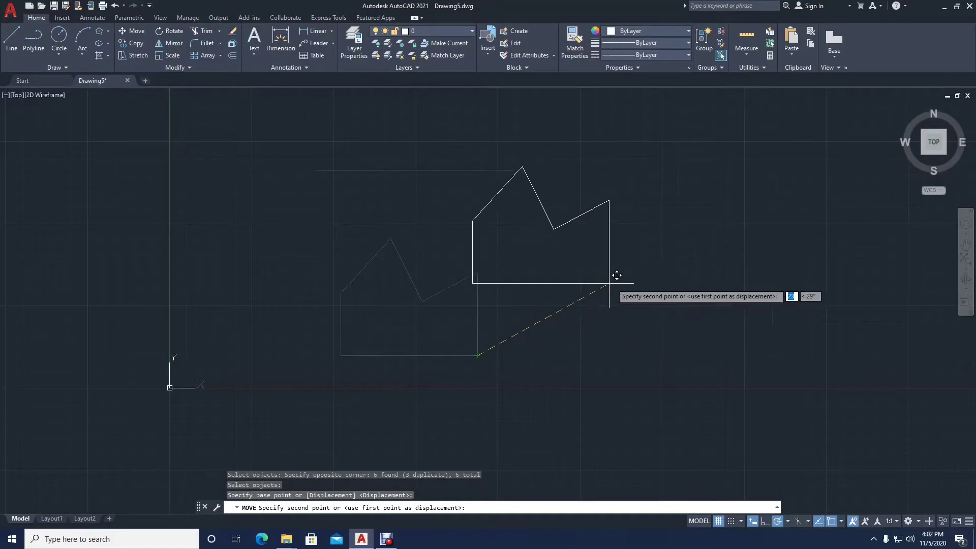
pyautogui.click(687, 245)
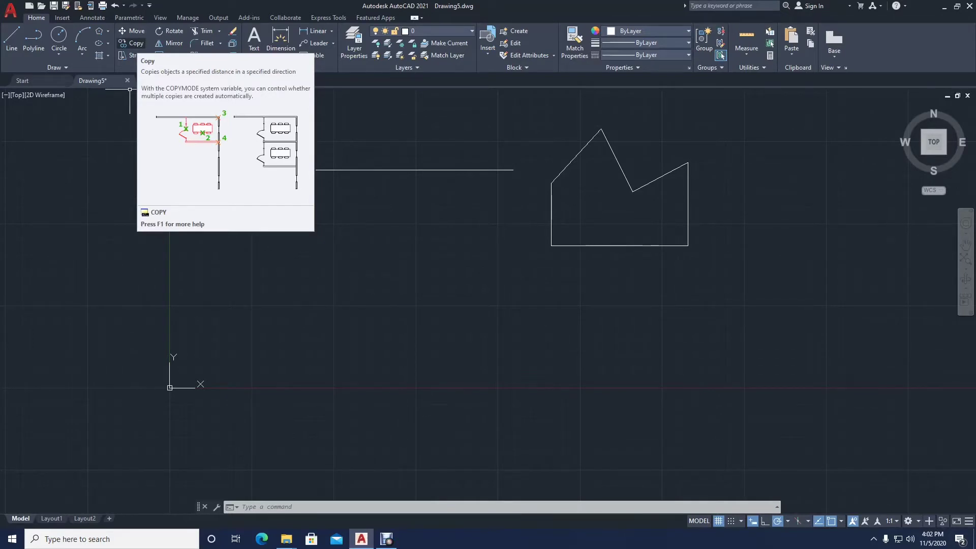
# Step: Copy the whole outline from its lower-right corner to a point about 40 units away at 205°, beneath the horizontal line
pyautogui.click(132, 43)
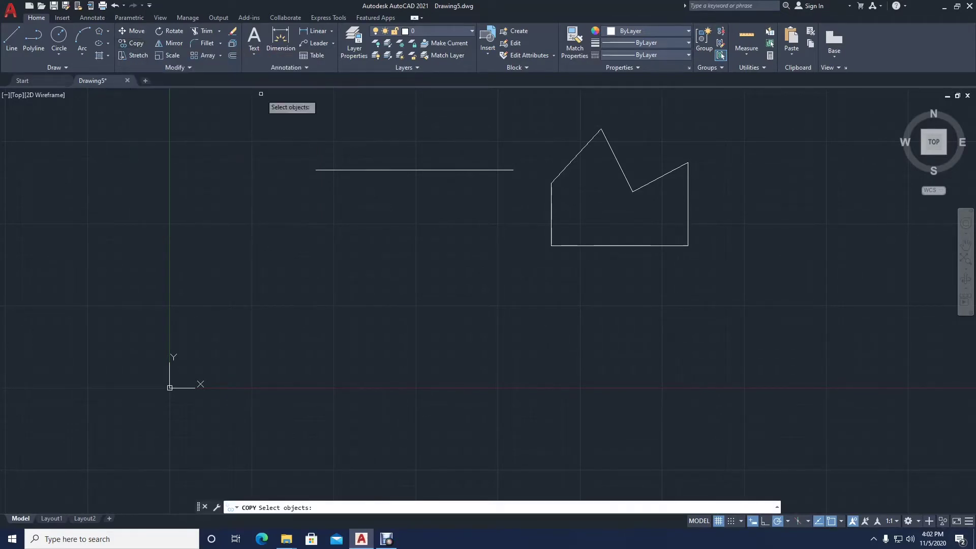
pyautogui.click(559, 174)
pyautogui.click(552, 216)
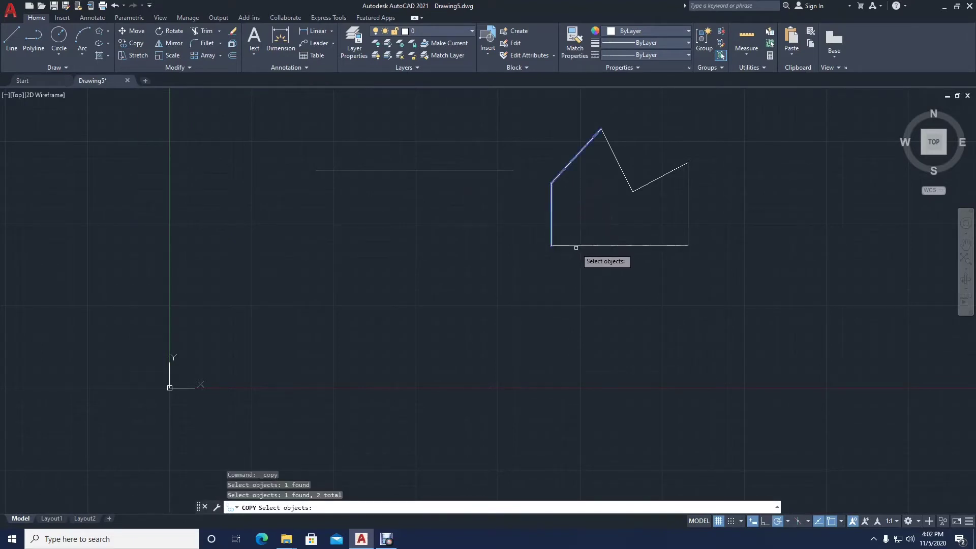
pyautogui.click(576, 247)
pyautogui.click(774, 140)
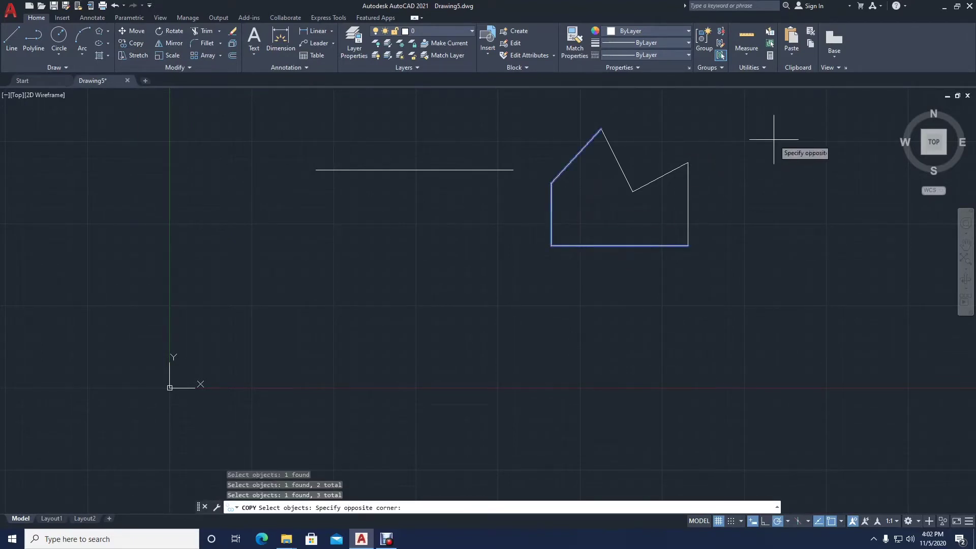
pyautogui.click(630, 272)
pyautogui.press('Return')
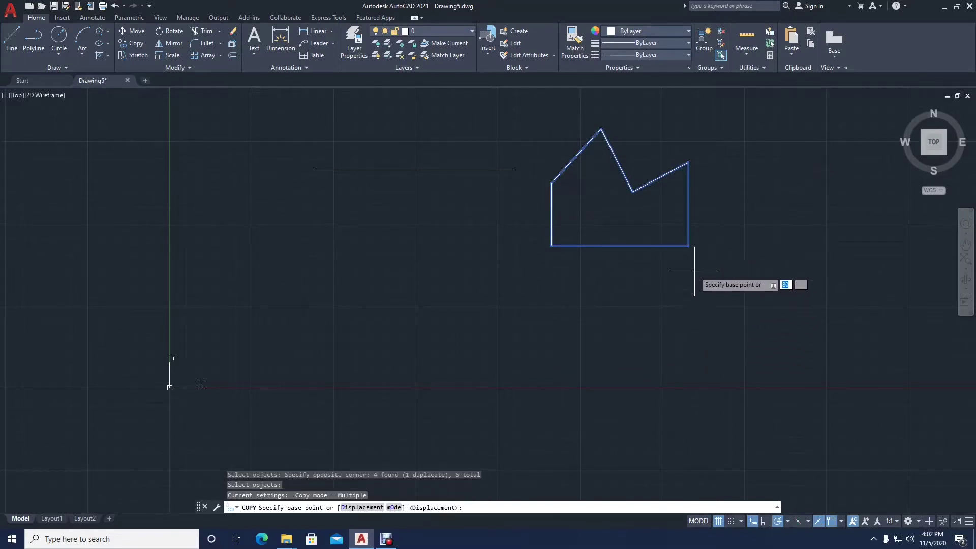
pyautogui.click(688, 246)
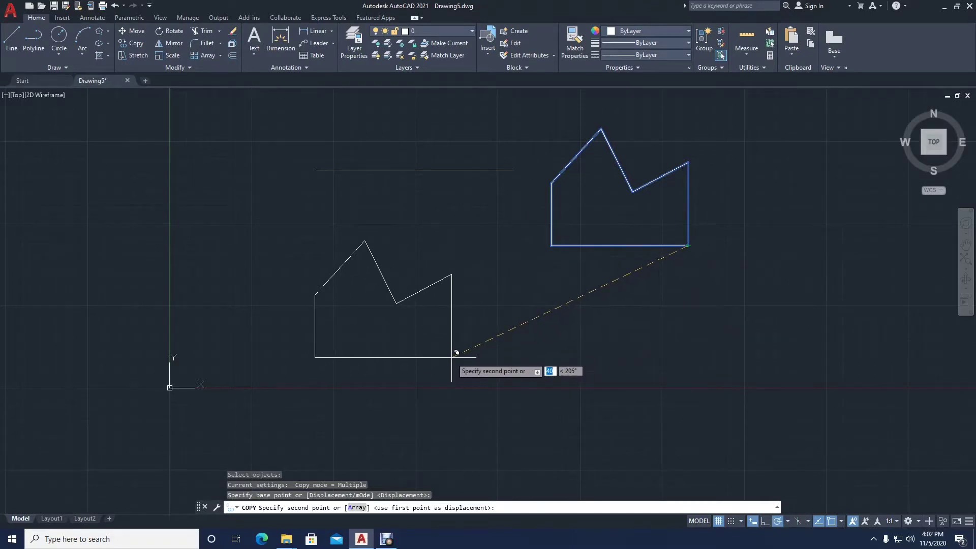
pyautogui.click(452, 358)
pyautogui.press('Return')
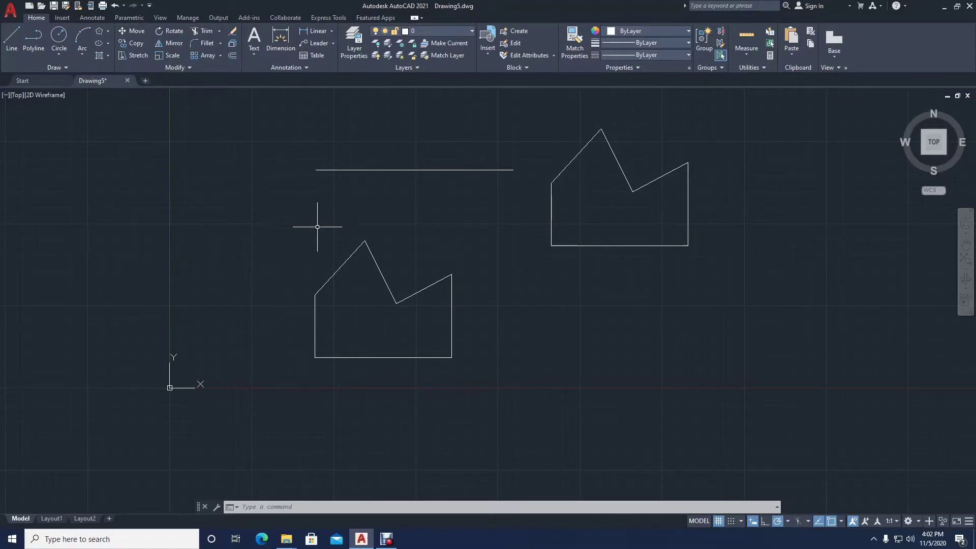
# Step: Mirror the copied outline across a vertical line just to its left, keeping the source objects
pyautogui.click(171, 43)
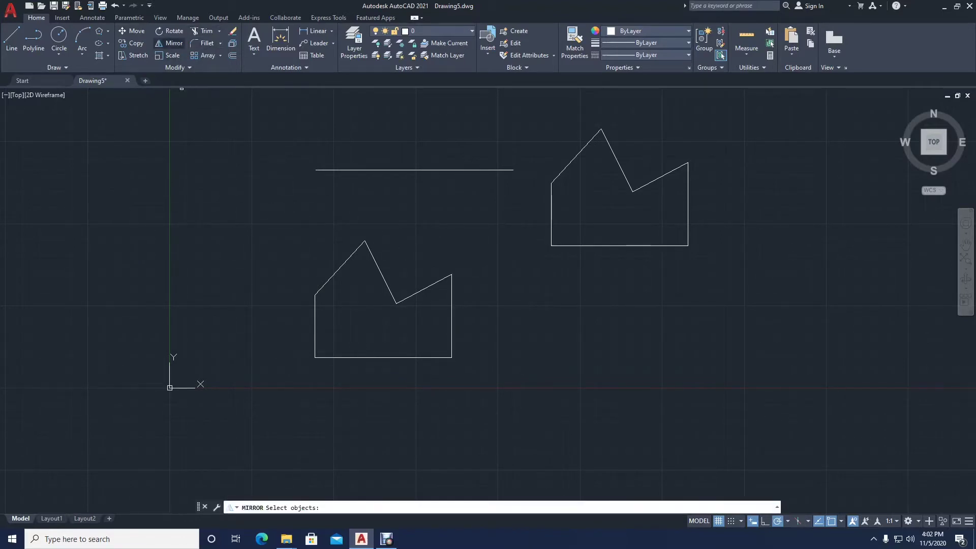
pyautogui.click(332, 279)
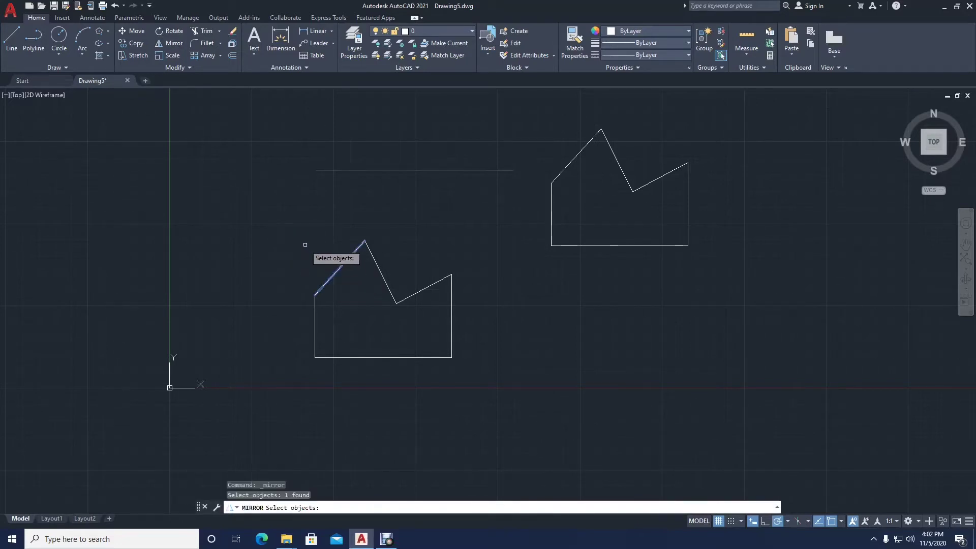
pyautogui.click(276, 219)
pyautogui.click(477, 392)
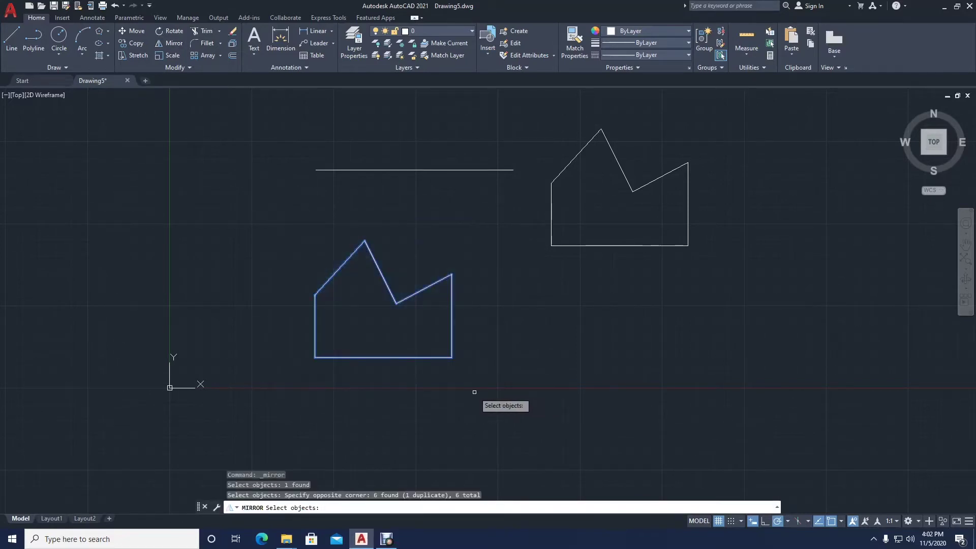
pyautogui.press('Return')
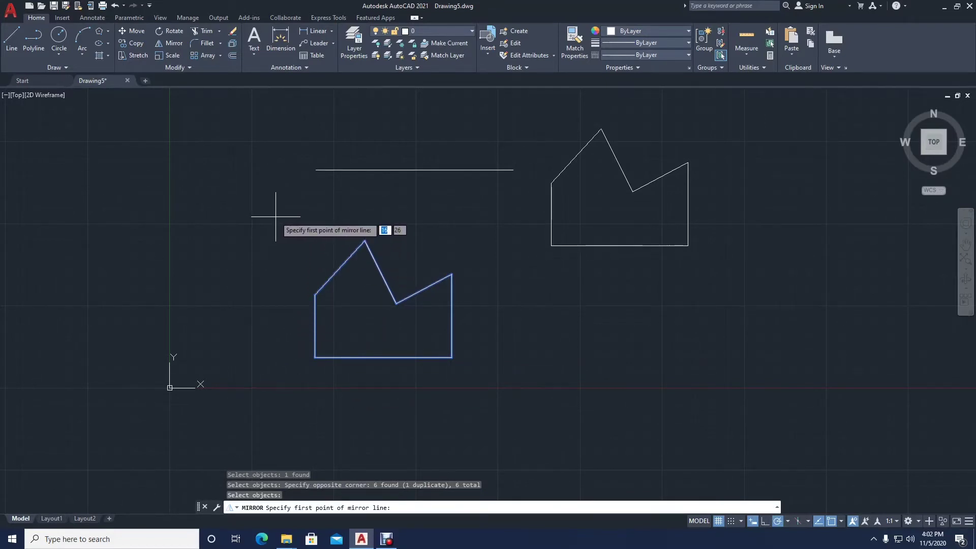
pyautogui.click(277, 211)
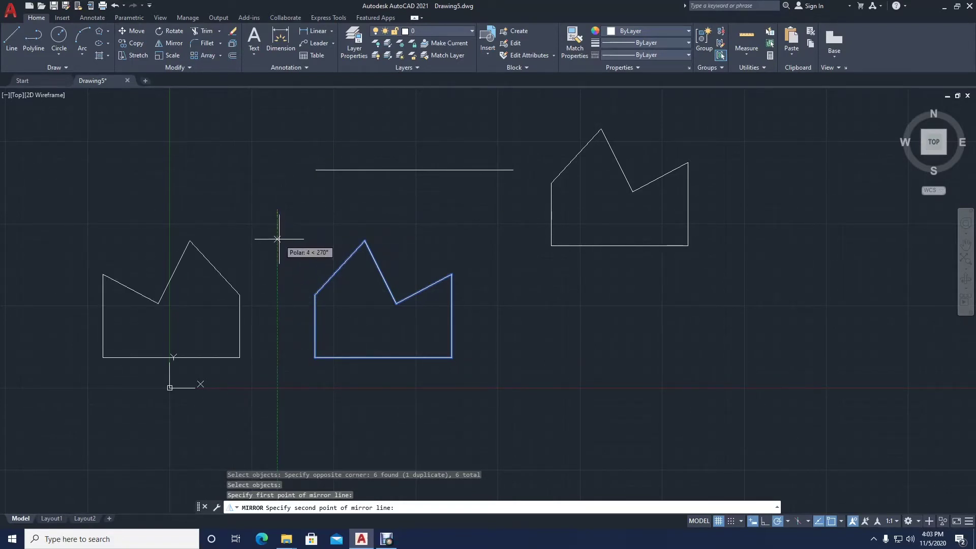
pyautogui.click(276, 404)
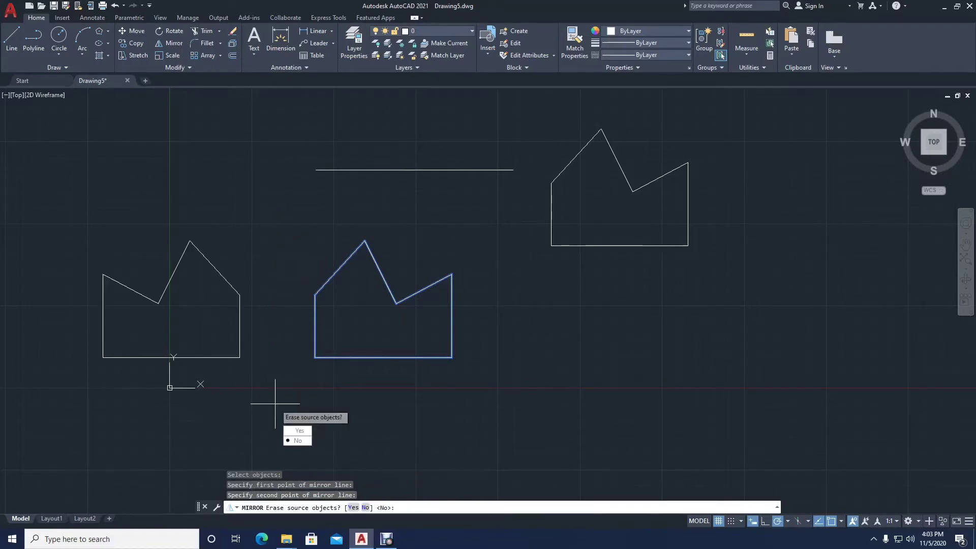
pyautogui.press('Return')
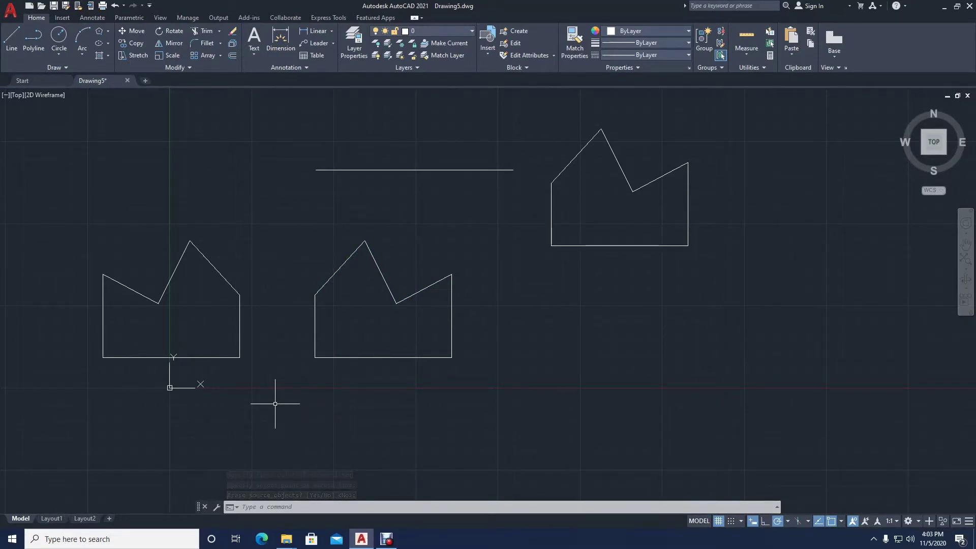
pyautogui.click(284, 220)
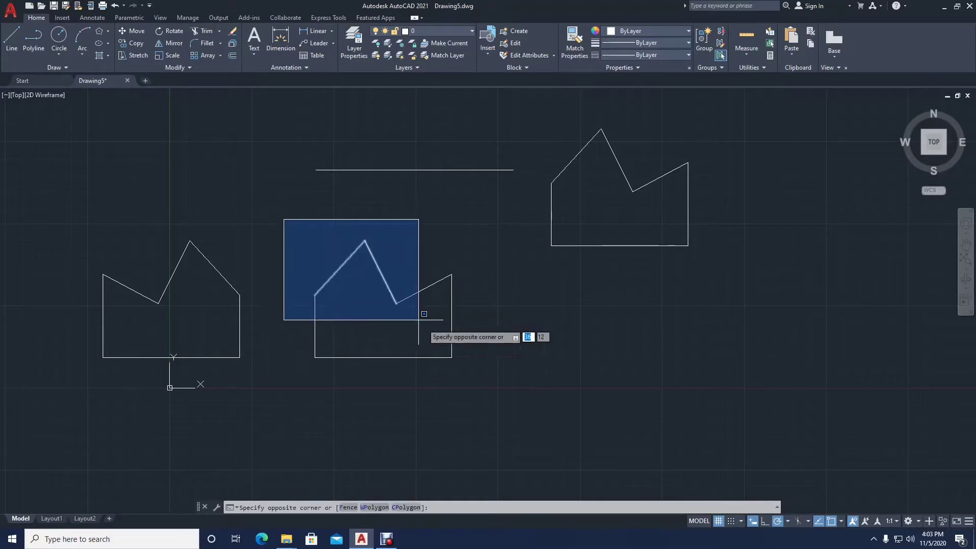
pyautogui.click(501, 404)
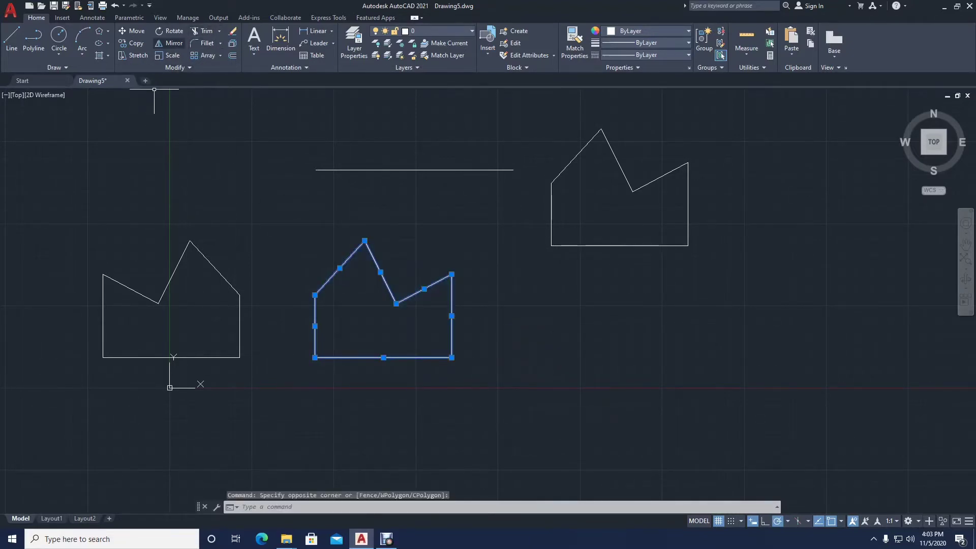
pyautogui.press('Escape')
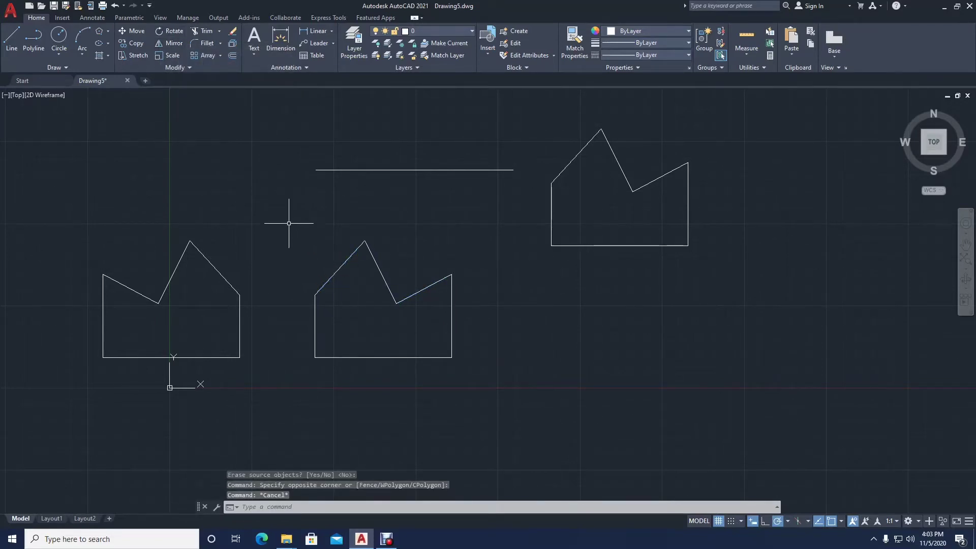
# Step: Mirror the middle outline across a horizontal line just below its base, keeping the source objects
pyautogui.click(276, 215)
pyautogui.click(474, 363)
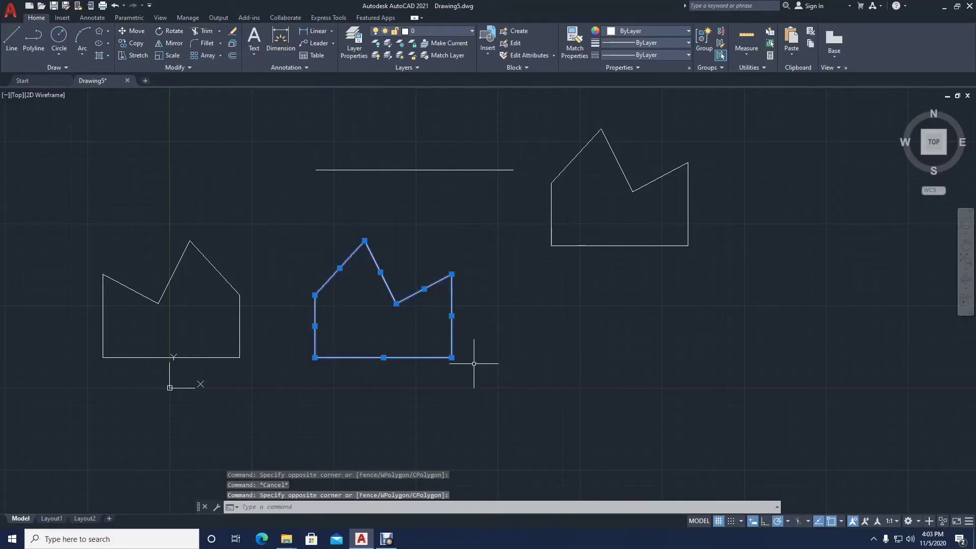
pyautogui.click(170, 43)
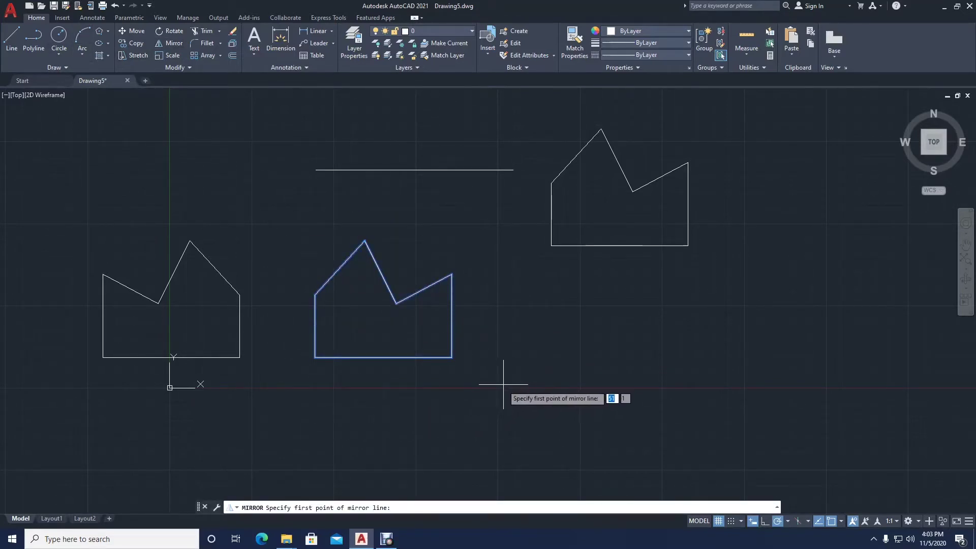
pyautogui.click(497, 391)
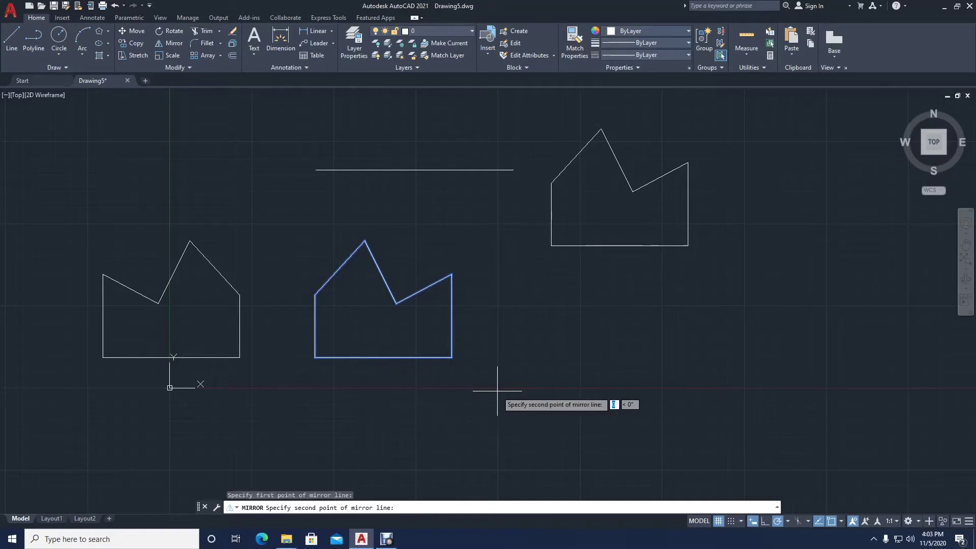
pyautogui.click(260, 392)
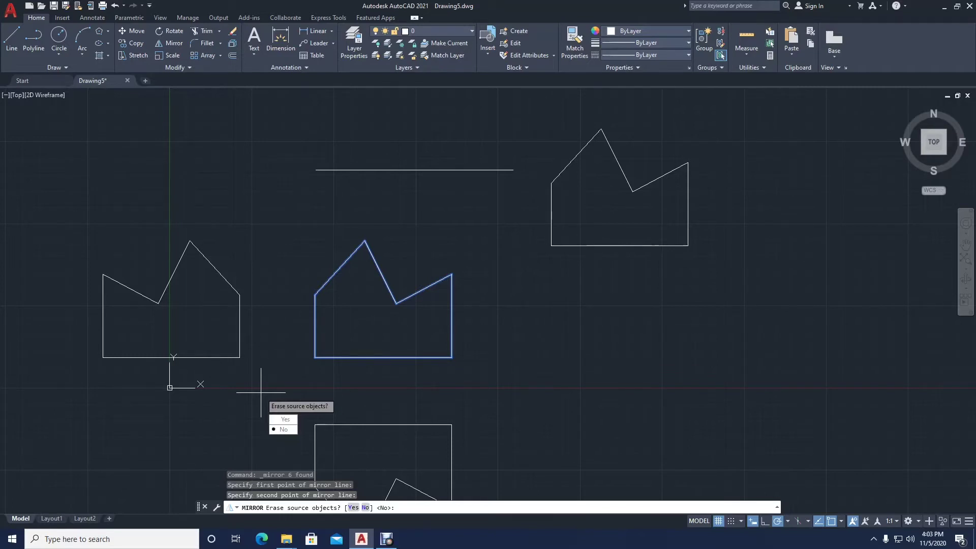
pyautogui.press('Return')
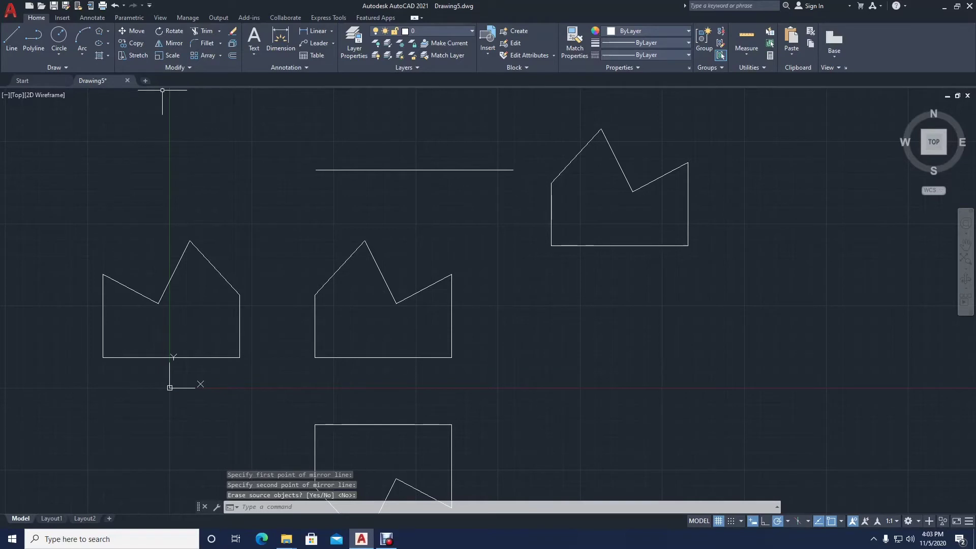
# Step: Draw a vertical line crossing the existing horizontal line left of its midpoint
pyautogui.moveTo(255, 169); pyautogui.dragTo(260, 212, button='middle')
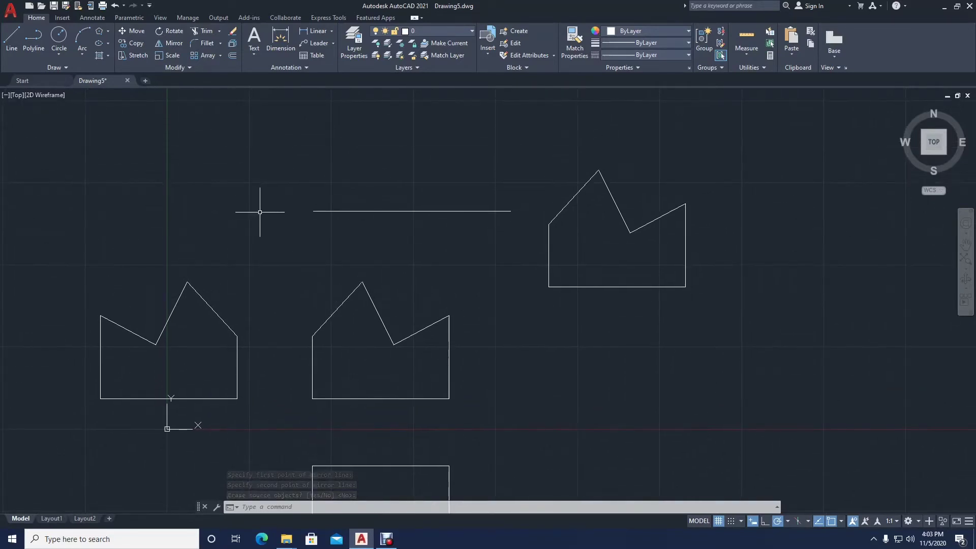
pyautogui.write('l')
pyautogui.press('Return')
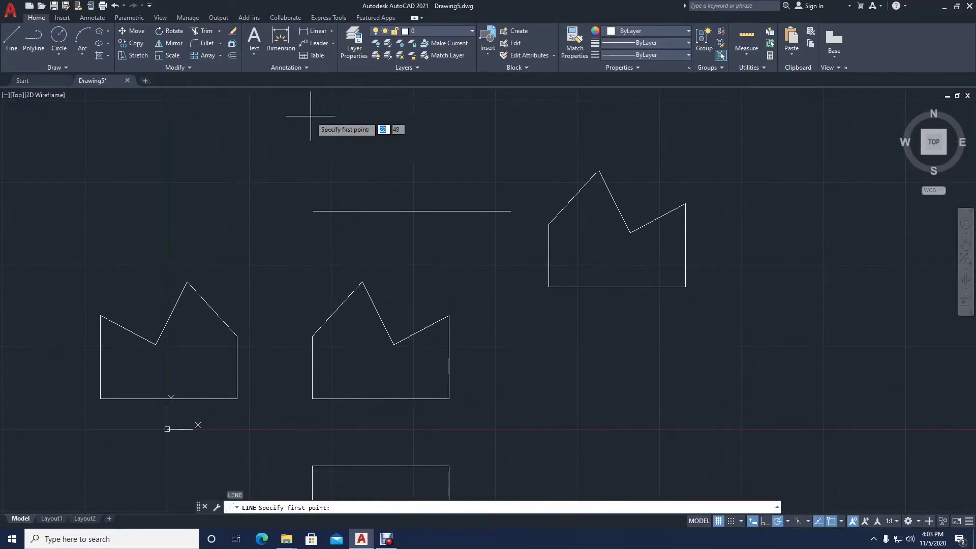
pyautogui.click(363, 158)
pyautogui.click(363, 248)
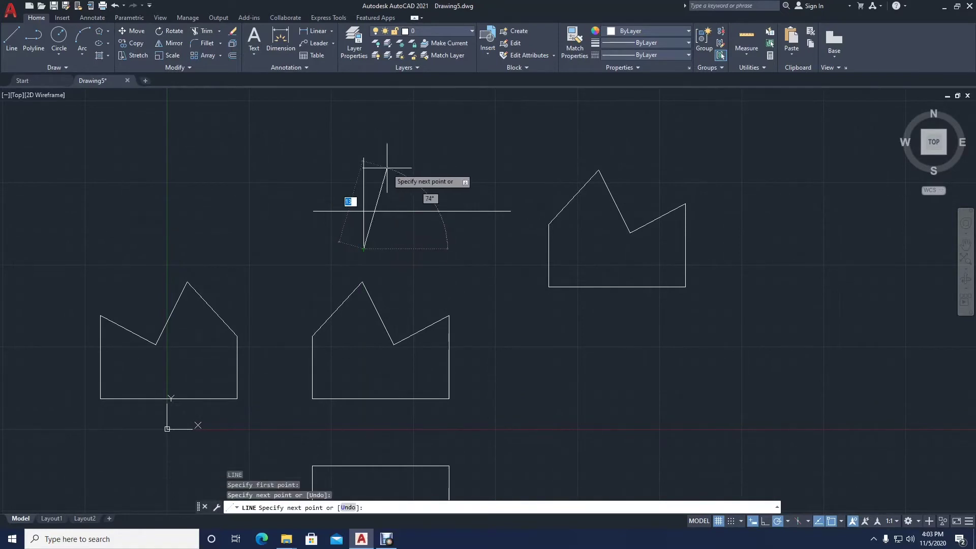
pyautogui.press('Escape')
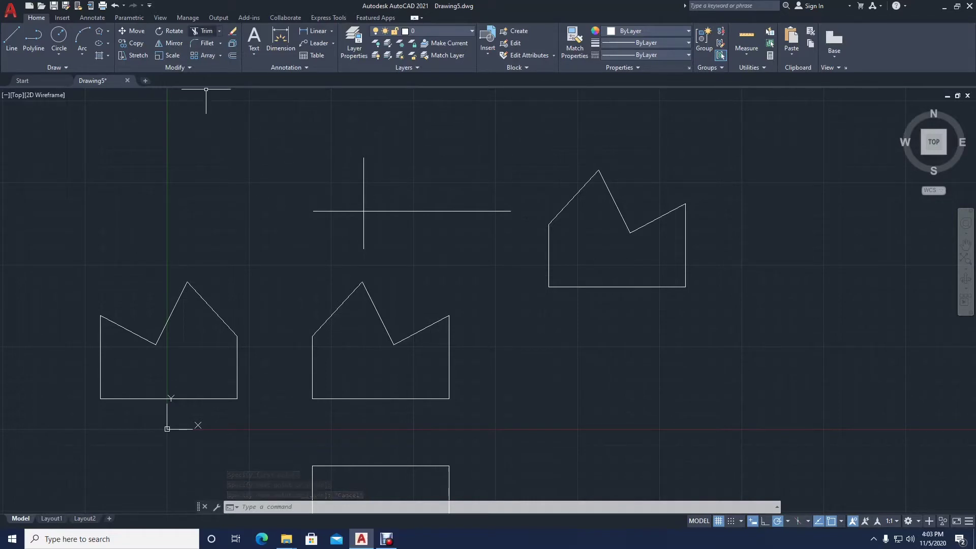
# Step: Try trimming off the horizontal line's segment left of the vertical line twice, undoing the trim each time
pyautogui.click(203, 31)
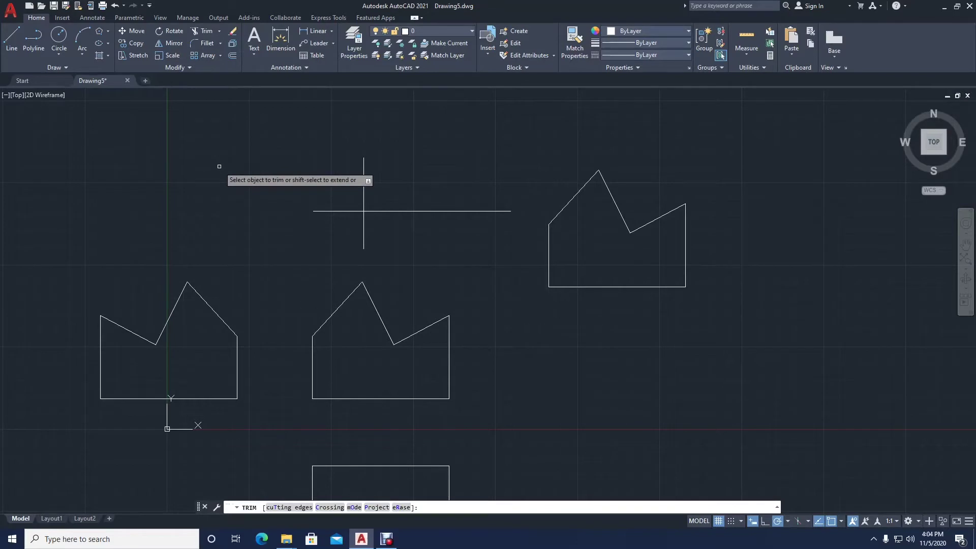
pyautogui.click(364, 211)
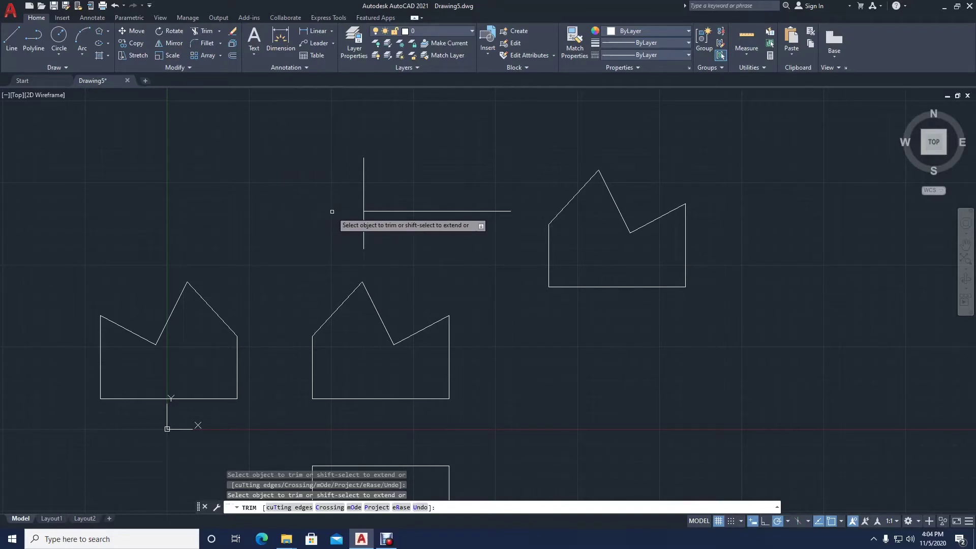
pyautogui.press('Return')
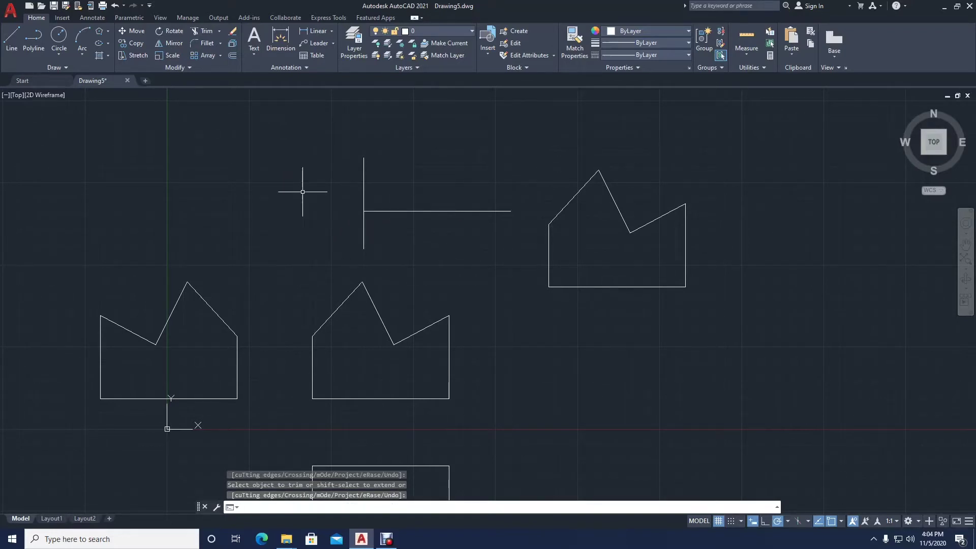
pyautogui.hotkey('ctrl', 'z')
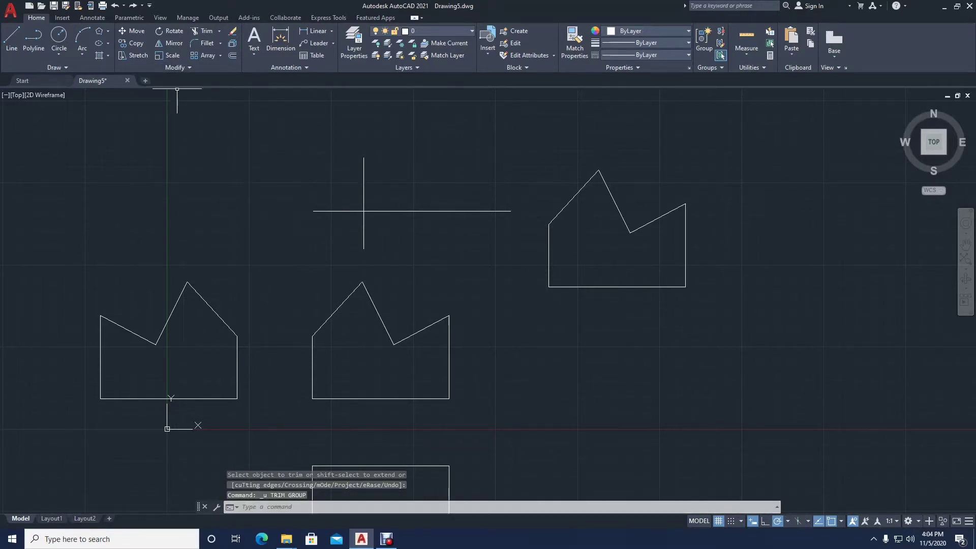
pyautogui.press('Escape')
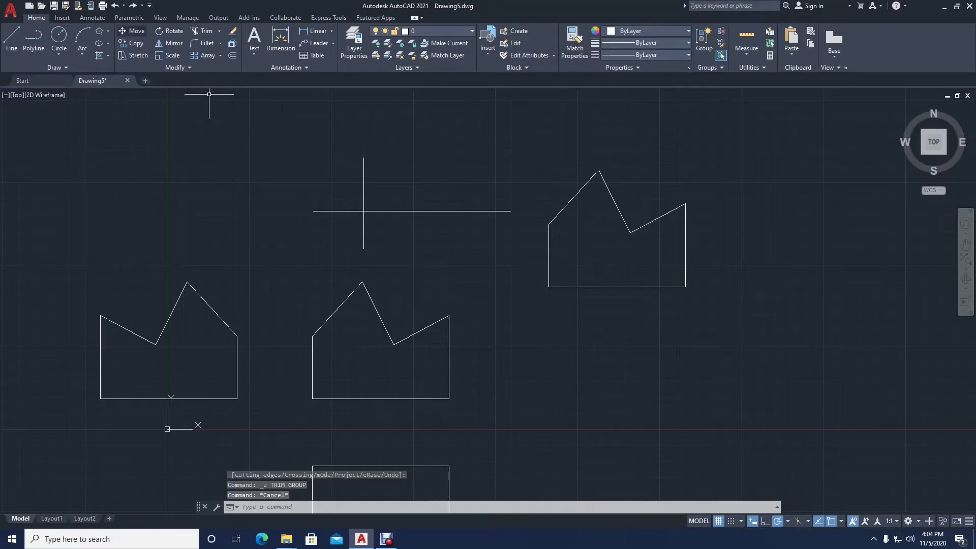
pyautogui.click(204, 31)
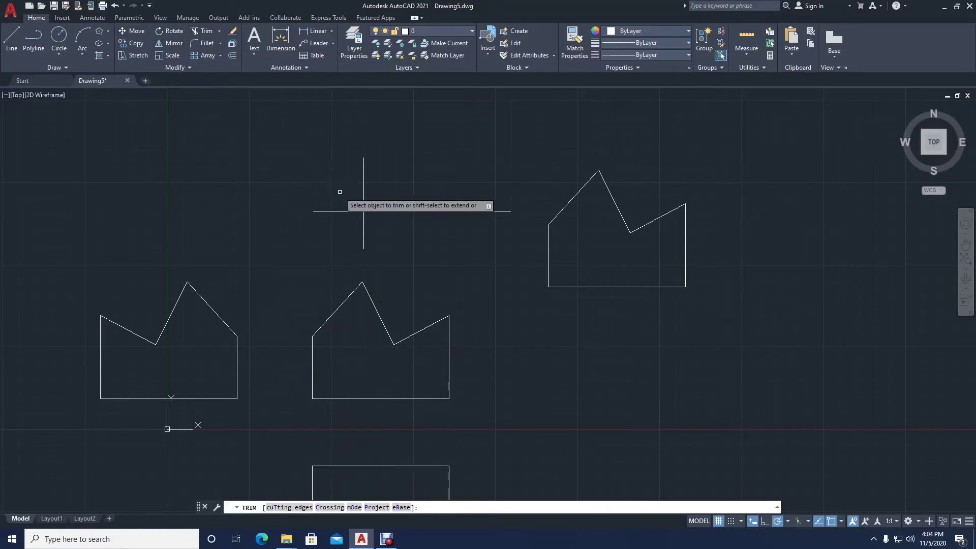
pyautogui.click(349, 210)
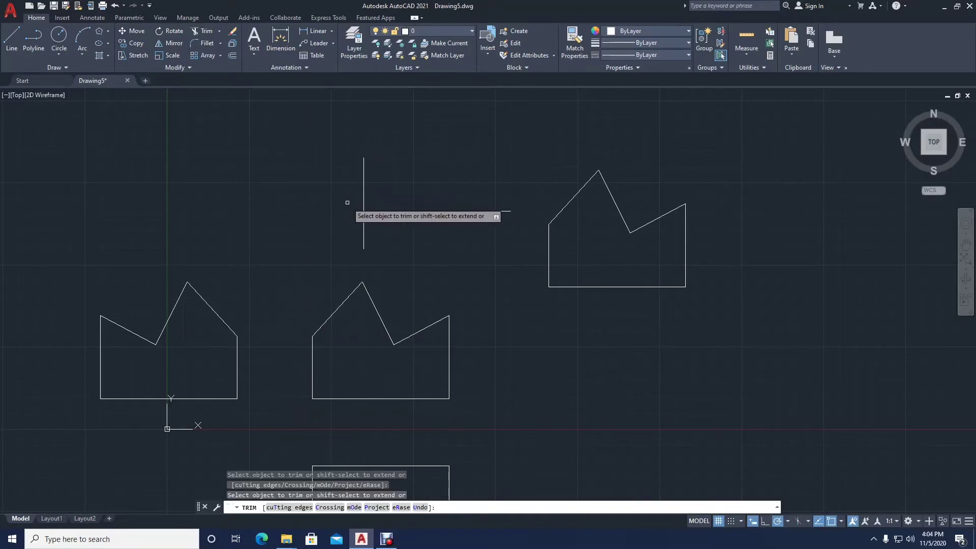
pyautogui.press('Escape')
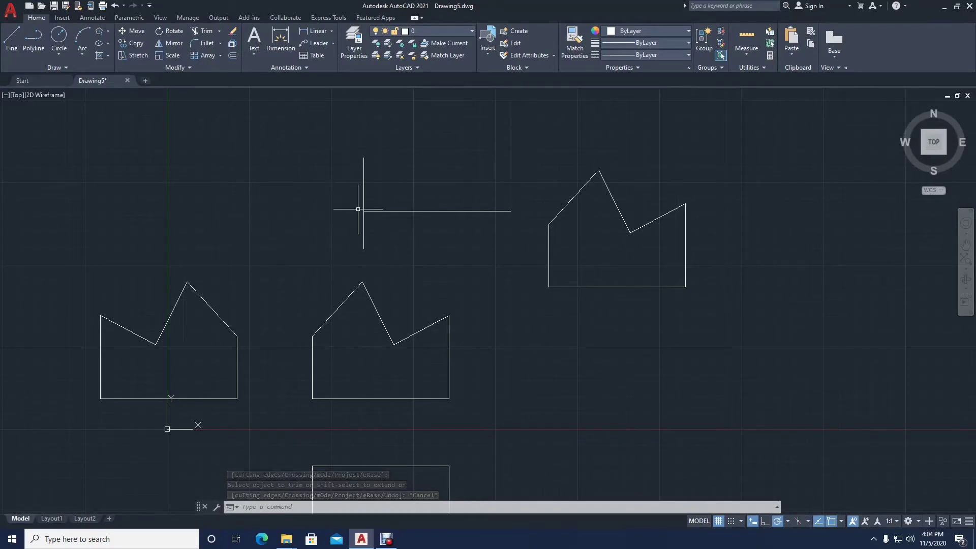
pyautogui.hotkey('ctrl', 'z')
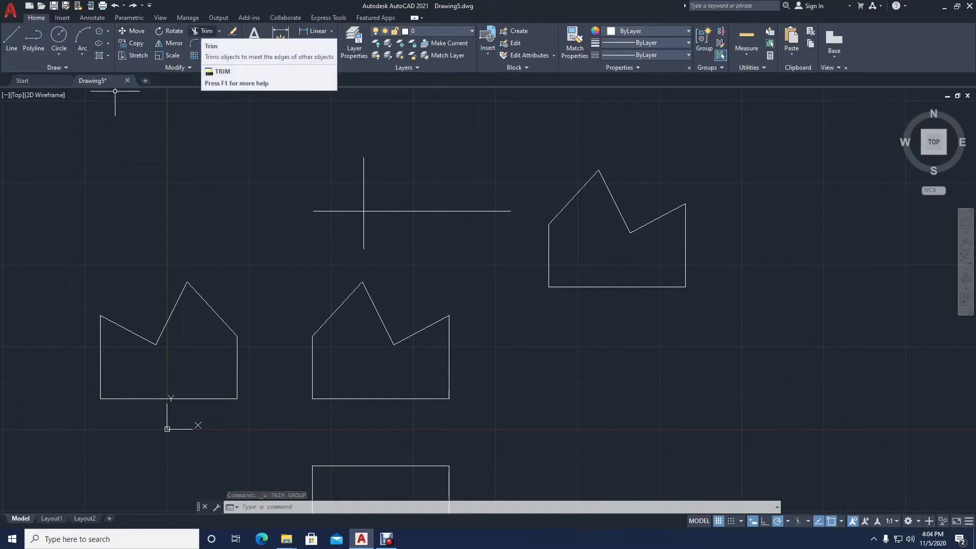
# Step: Trim the horizontal line's left end and the vertical line's lower end so the two lines form an L-shaped corner
pyautogui.click(199, 31)
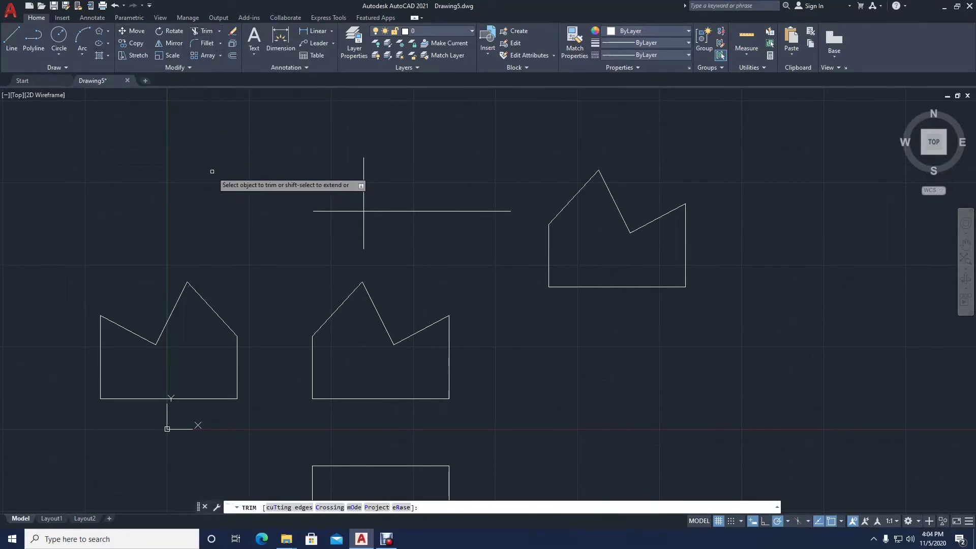
pyautogui.click(212, 171)
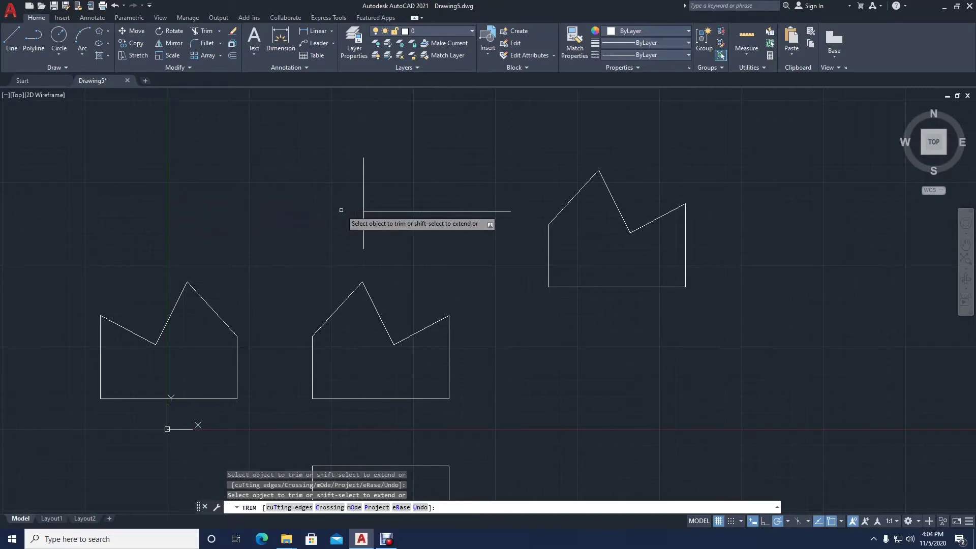
pyautogui.click(365, 226)
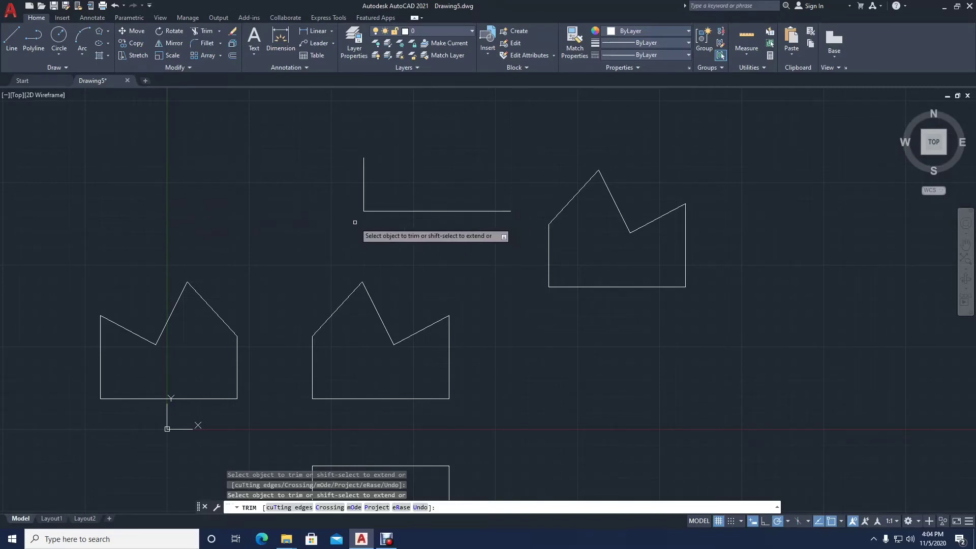
pyautogui.press('Escape')
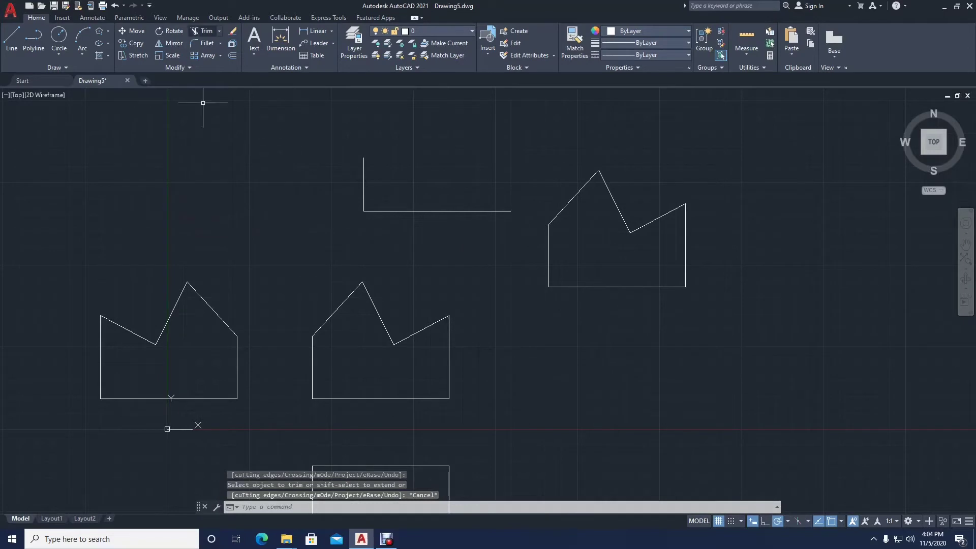
pyautogui.press('Return')
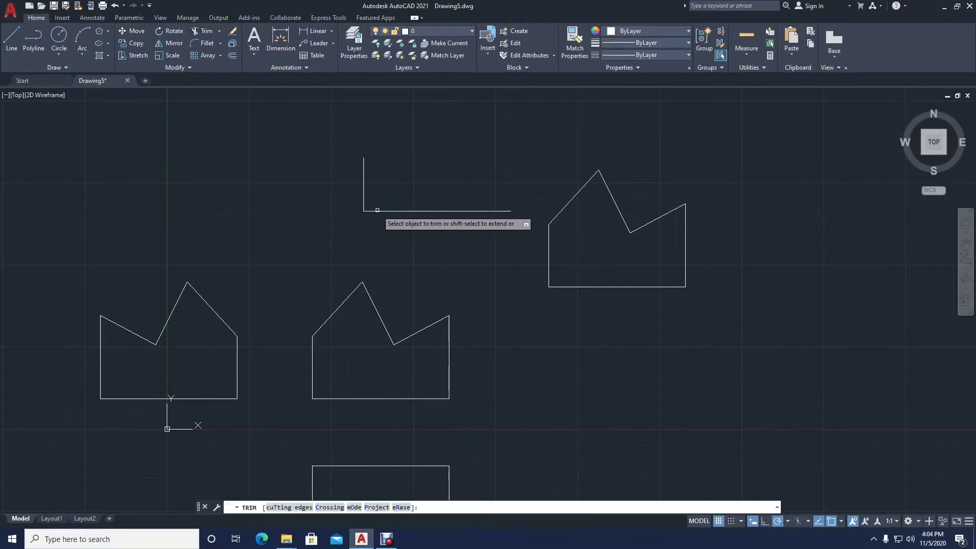
pyautogui.press('Escape')
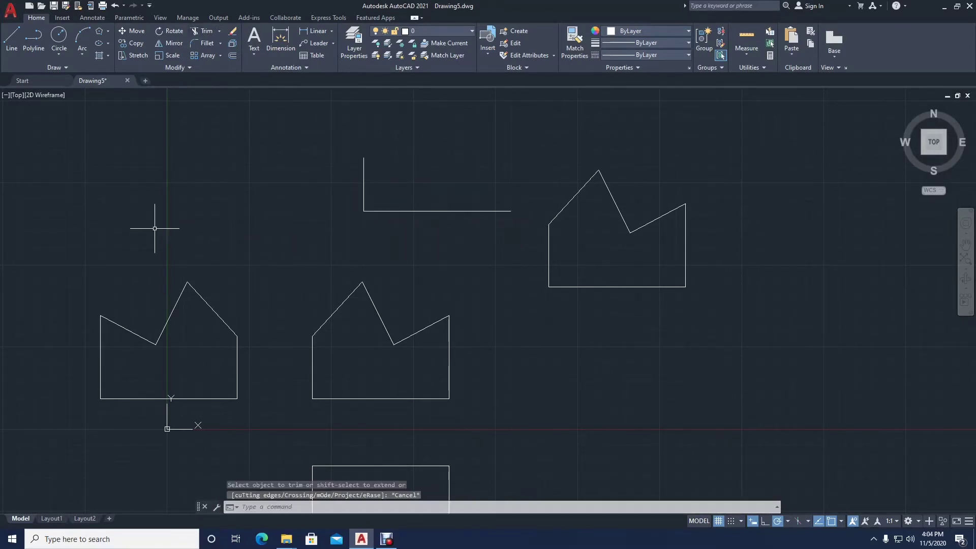
# Step: Stretch the vertical line's lower endpoint straight down past the horizontal line
pyautogui.click(401, 195)
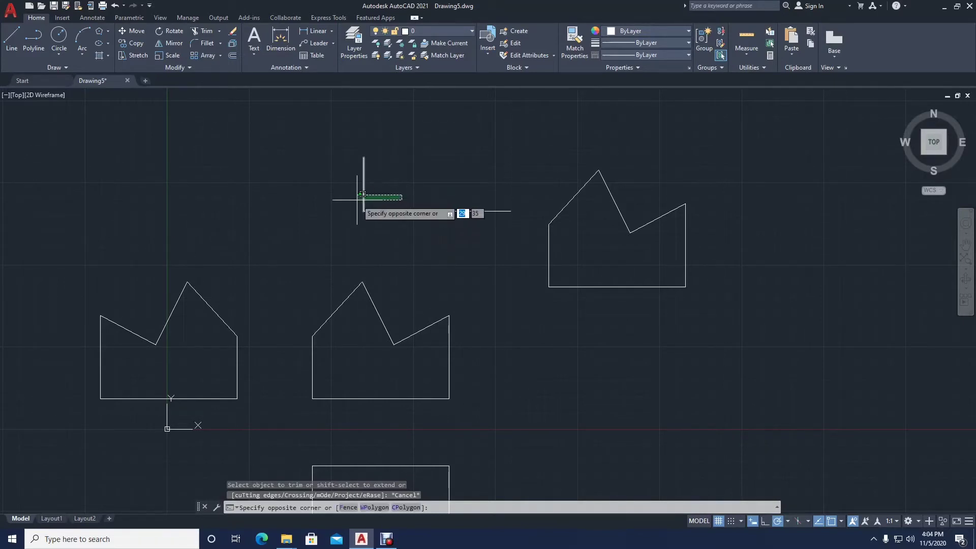
pyautogui.click(411, 202)
pyautogui.scroll(7, 360, 211)
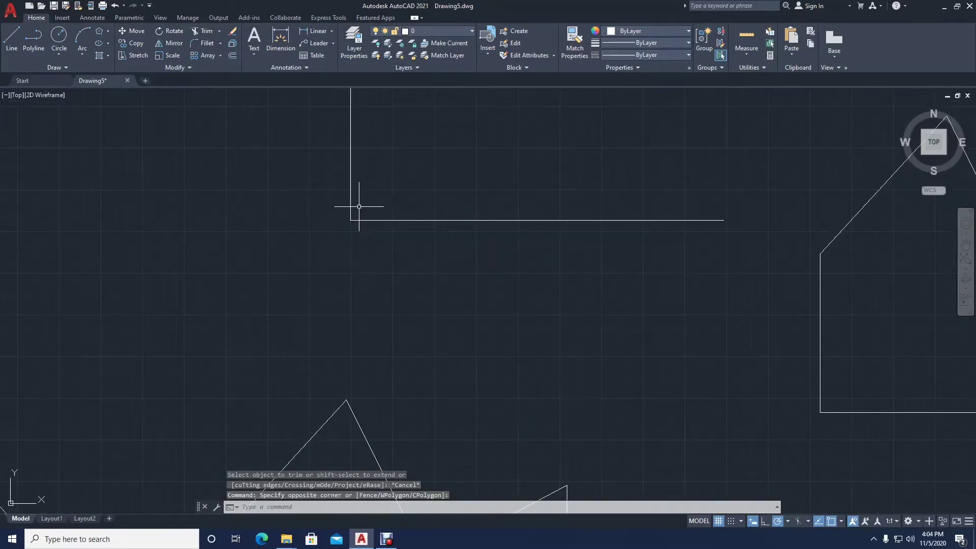
pyautogui.click(350, 201)
pyautogui.click(350, 220)
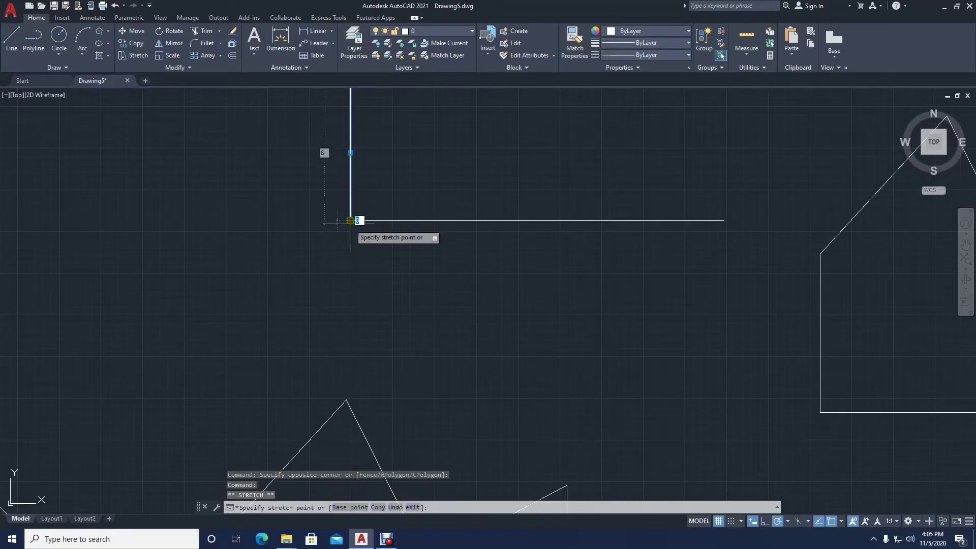
pyautogui.press('Escape')
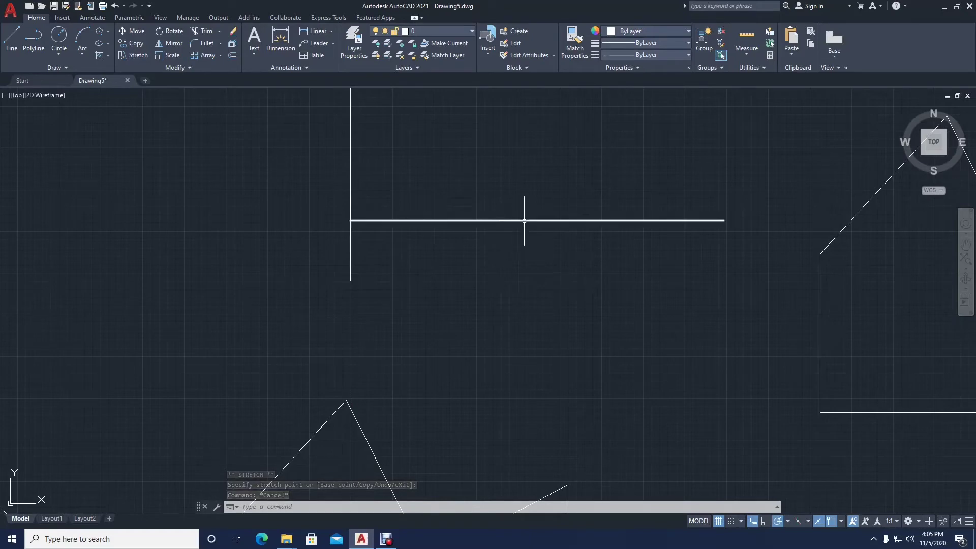
# Step: Remove the remaining horizontal line with Trim and delete the vertical line beside it
pyautogui.write('tr')
pyautogui.press('space')
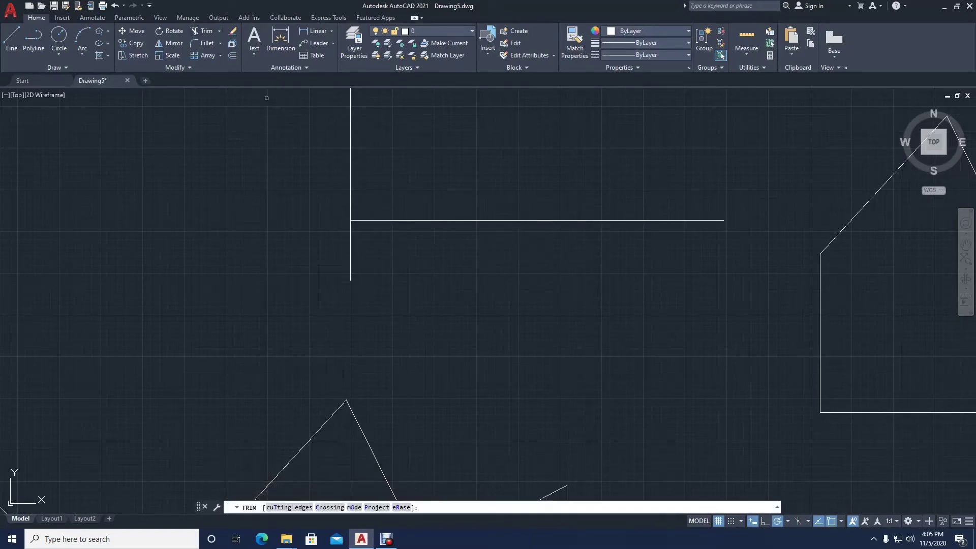
pyautogui.click(444, 221)
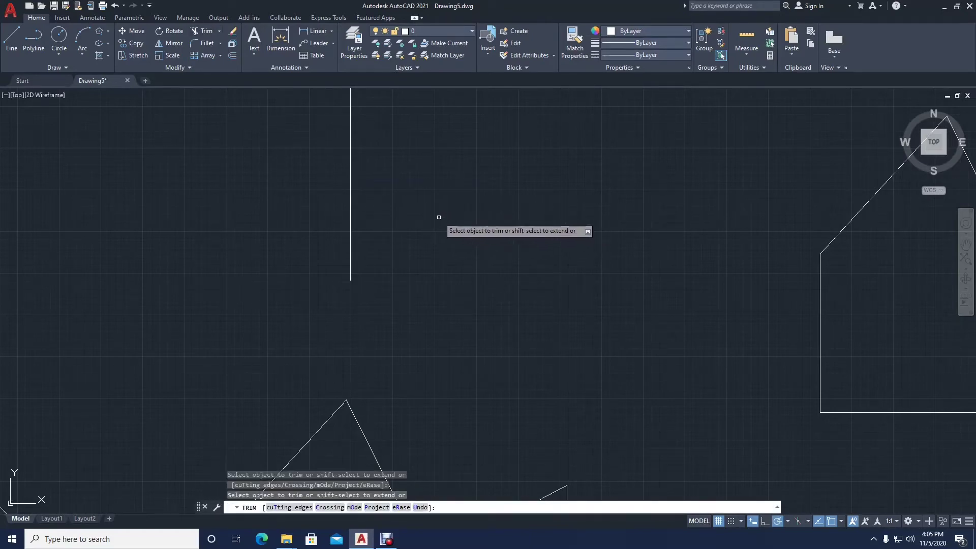
pyautogui.press('space')
pyautogui.scroll(-3, 305, 200)
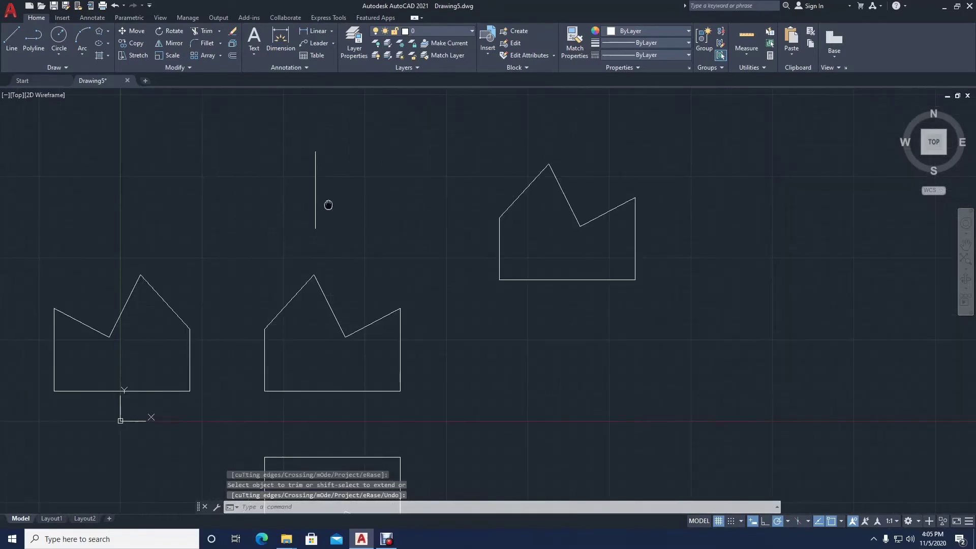
pyautogui.moveTo(327, 191); pyautogui.dragTo(312, 234)
pyautogui.press('Delete')
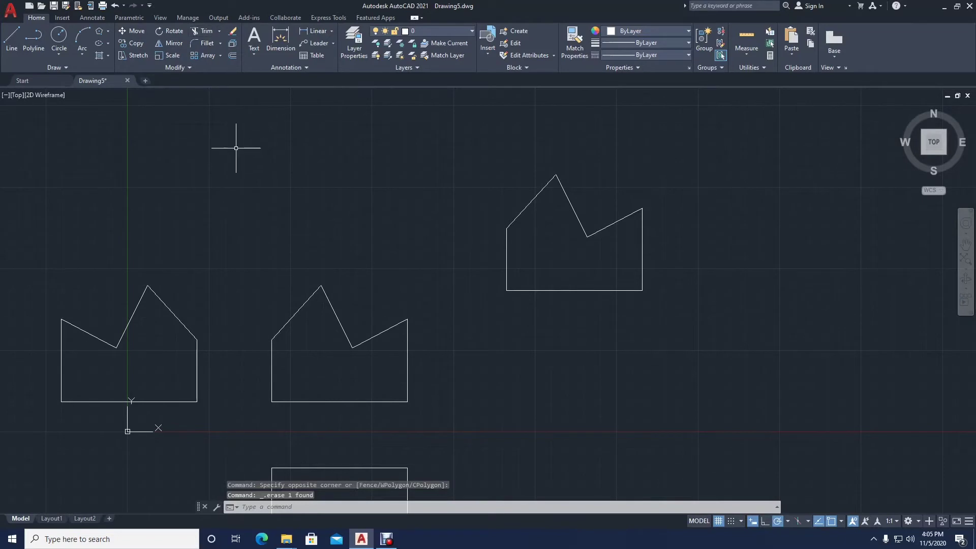
# Step: Draw a vertical line in the empty area above the gap between the left and middle outlines
pyautogui.write('l')
pyautogui.press('space')
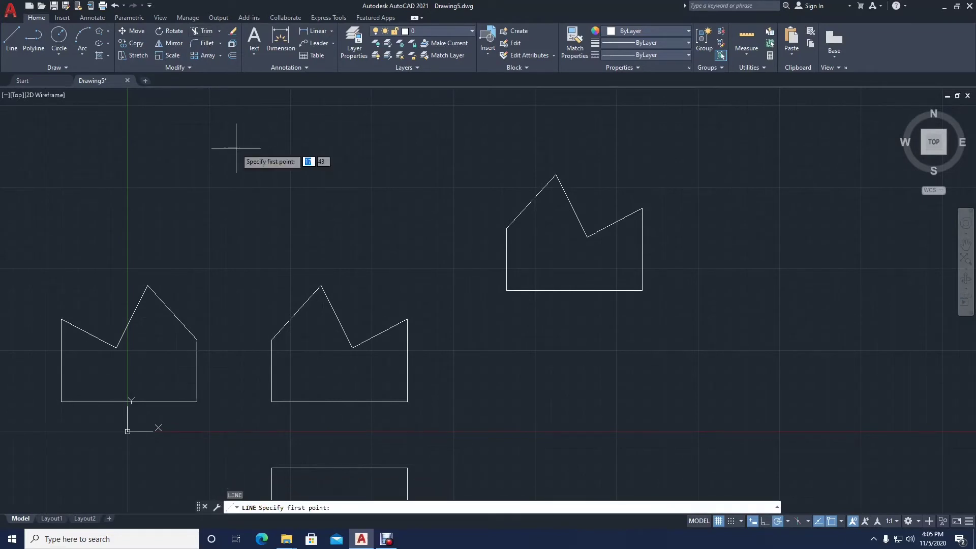
pyautogui.click(267, 125)
pyautogui.press('Escape')
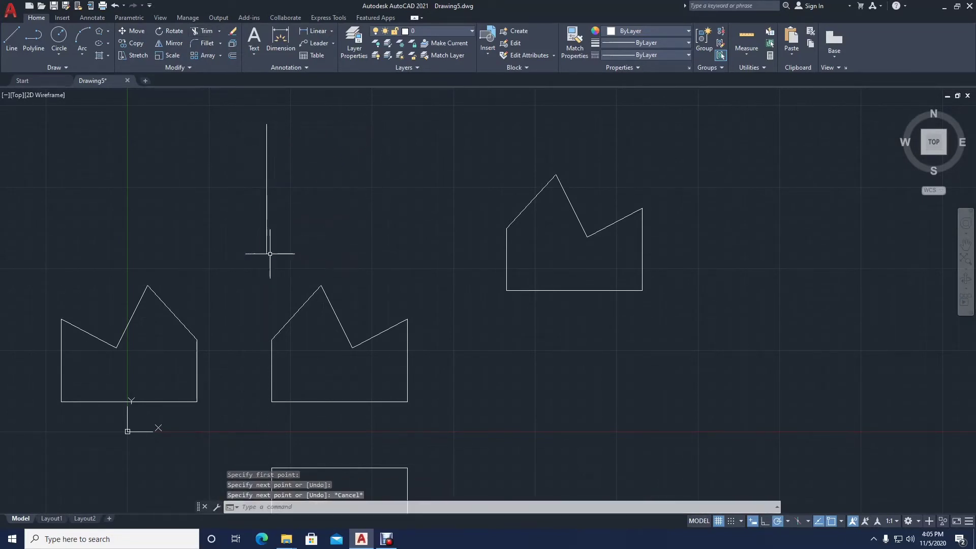
# Step: Draw a shorter horizontal line to the right of the vertical line's middle, leaving a gap between them
pyautogui.press('space')
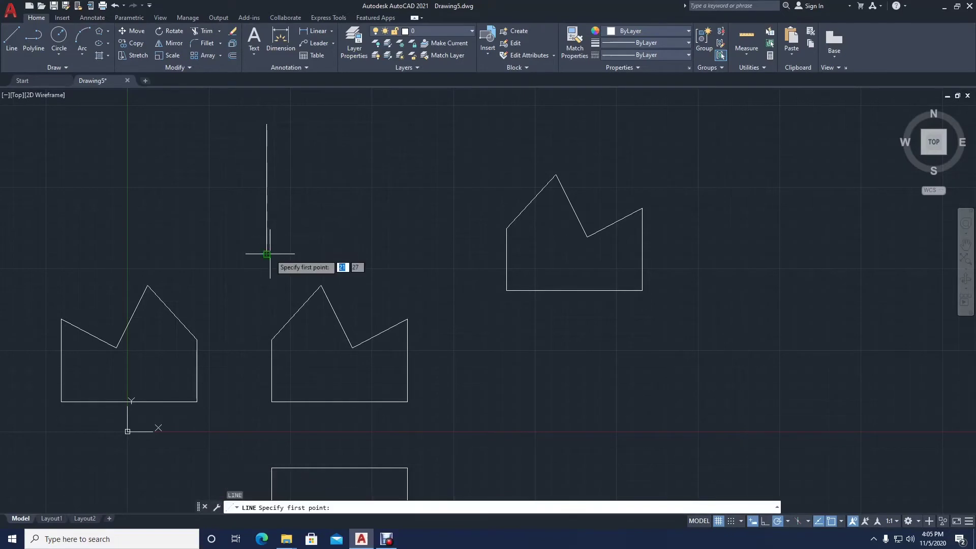
pyautogui.click(311, 196)
pyautogui.click(408, 197)
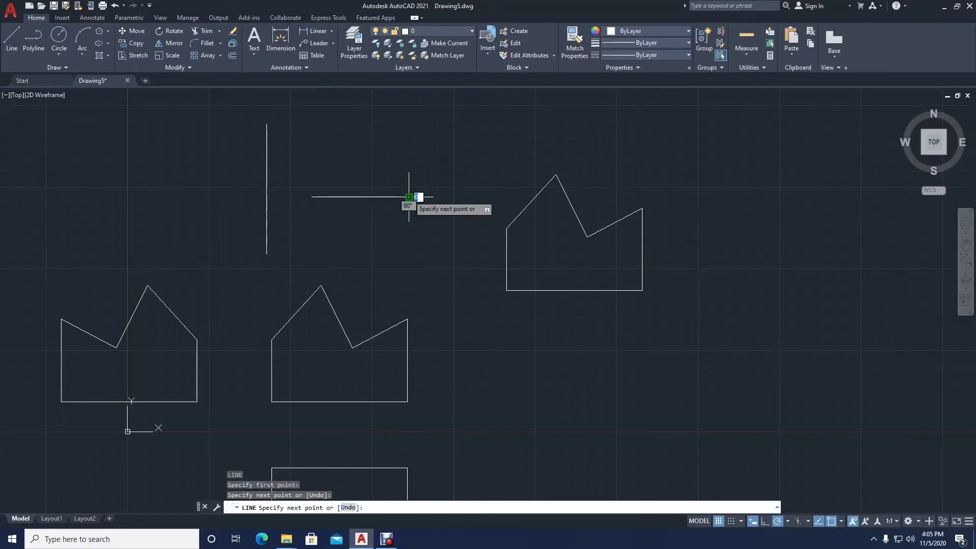
pyautogui.press('Escape')
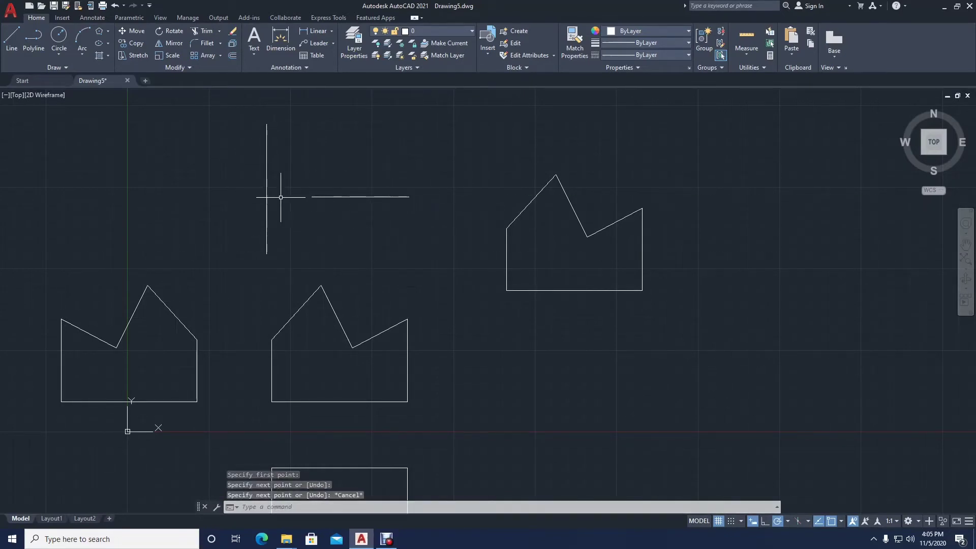
# Step: Extend the horizontal line's left end to meet the vertical line
pyautogui.click(219, 31)
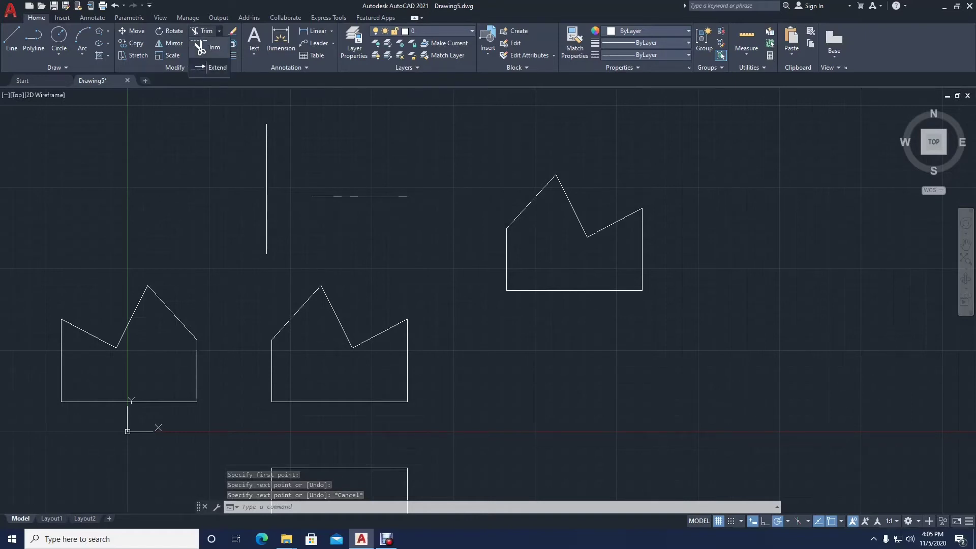
pyautogui.click(217, 67)
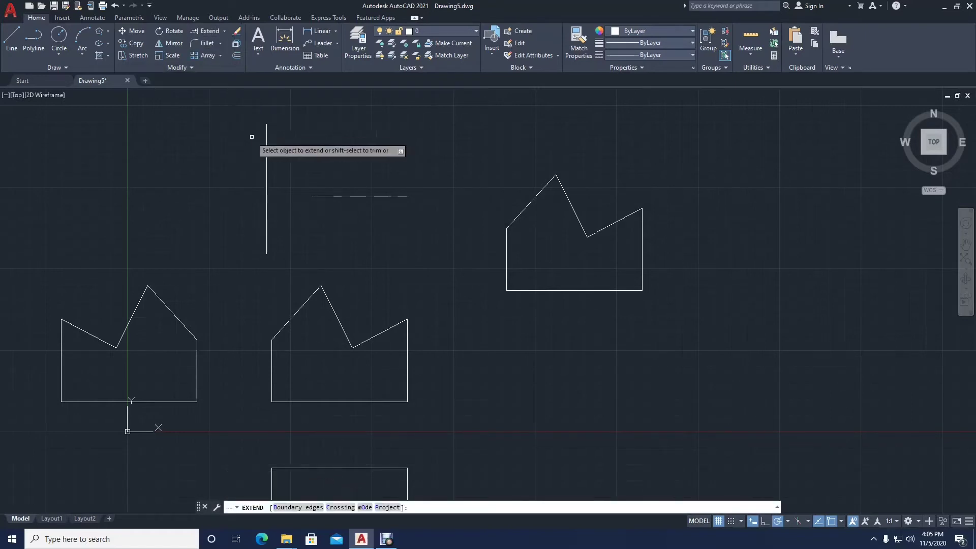
pyautogui.click(370, 176)
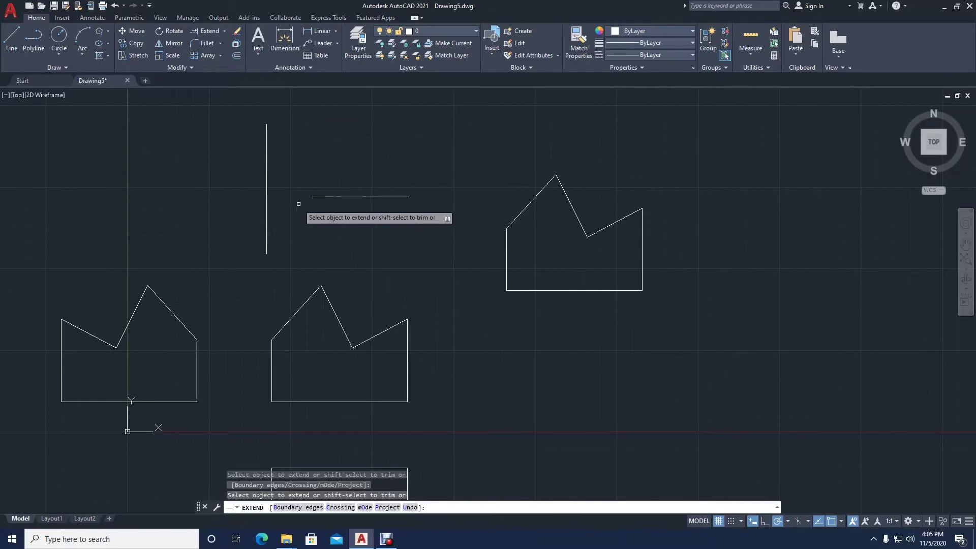
pyautogui.click(317, 197)
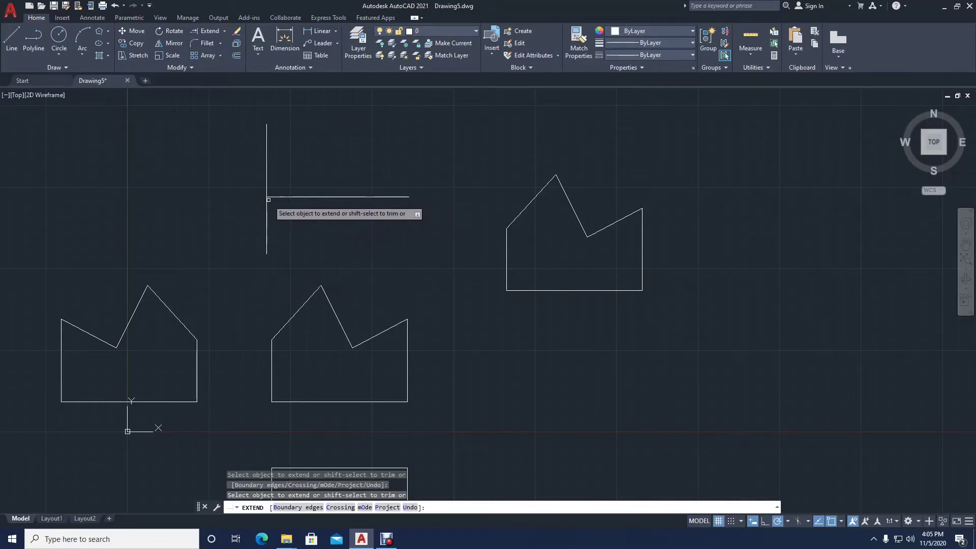
pyautogui.press('Return')
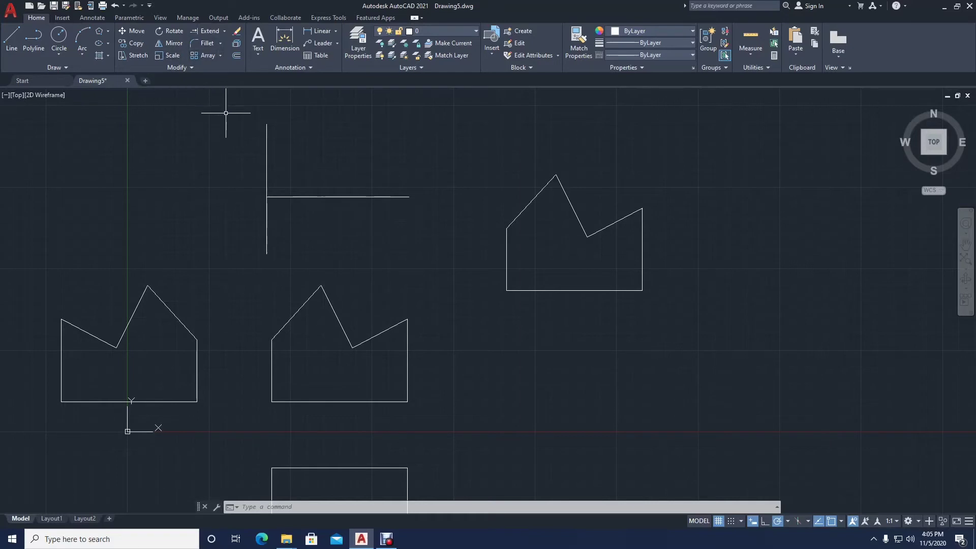
pyautogui.write('l')
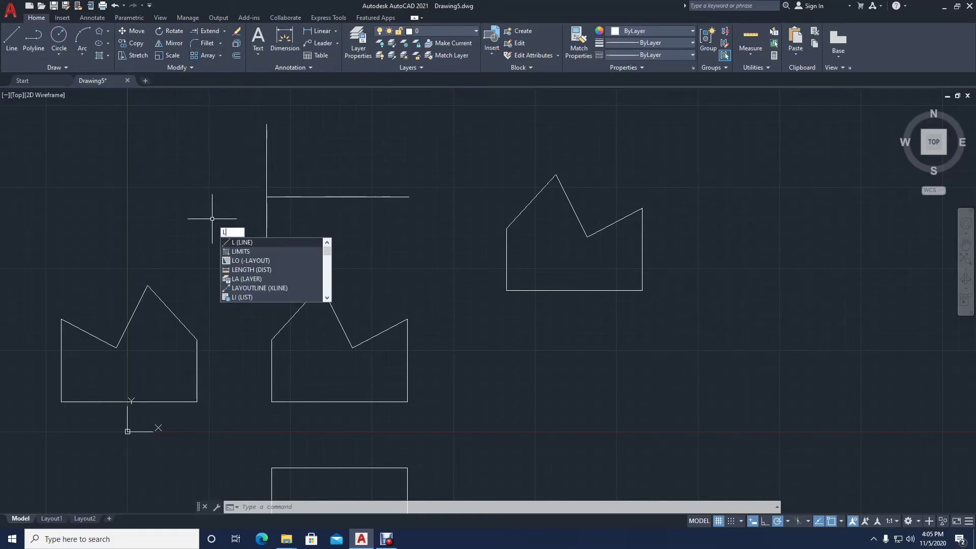
pyautogui.press('Escape')
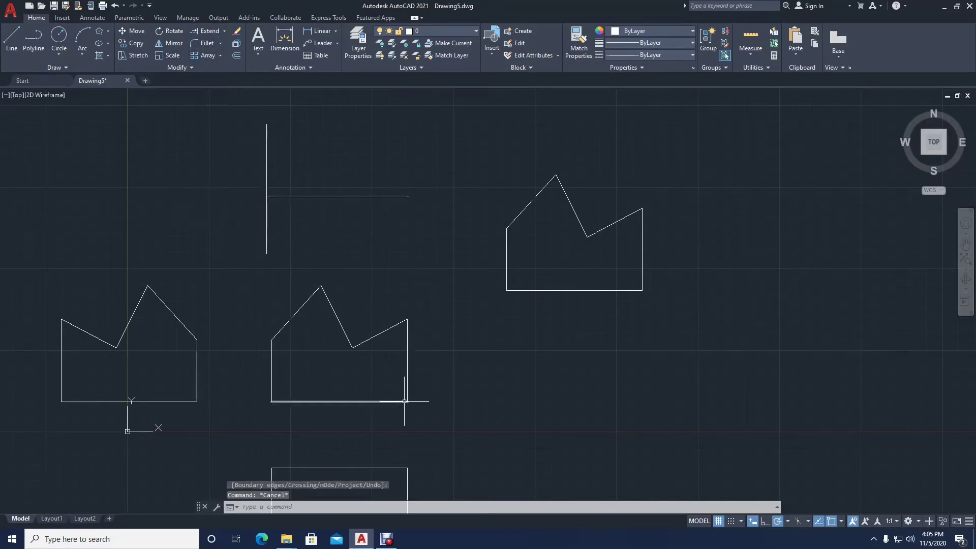
# Step: Try to fillet the lower-right corner of the middle outline, between its bottom and right edges, without setting a radius
pyautogui.moveTo(369, 326); pyautogui.dragTo(387, 255, button='middle')
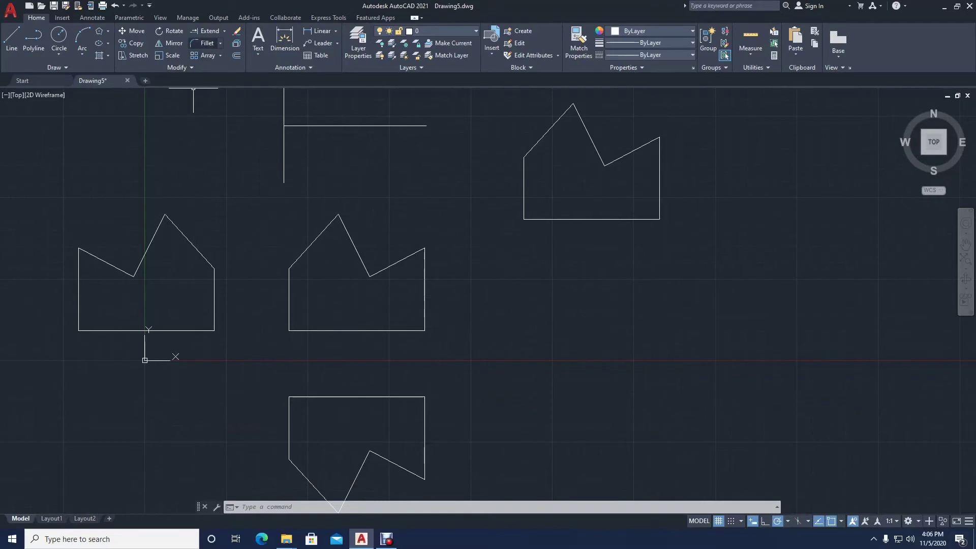
pyautogui.click(204, 42)
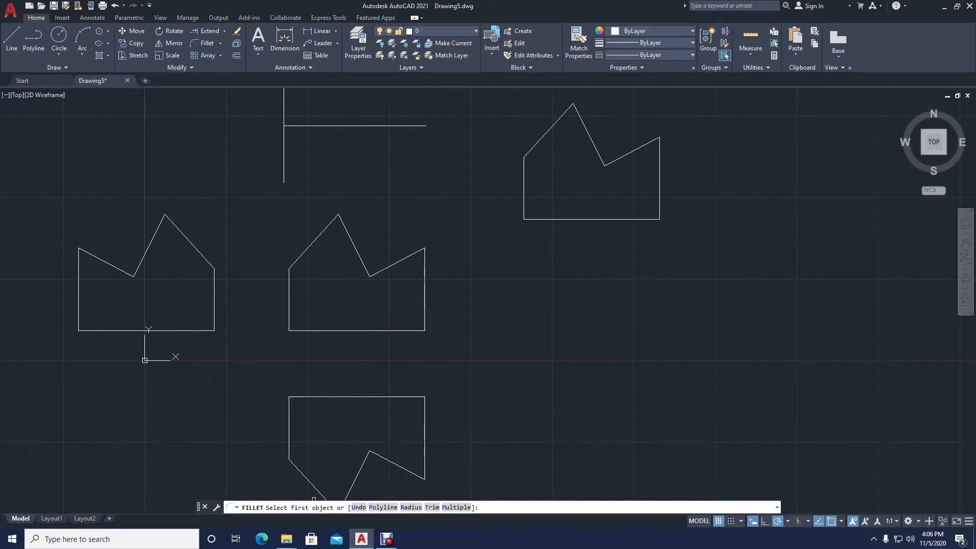
pyautogui.click(409, 331)
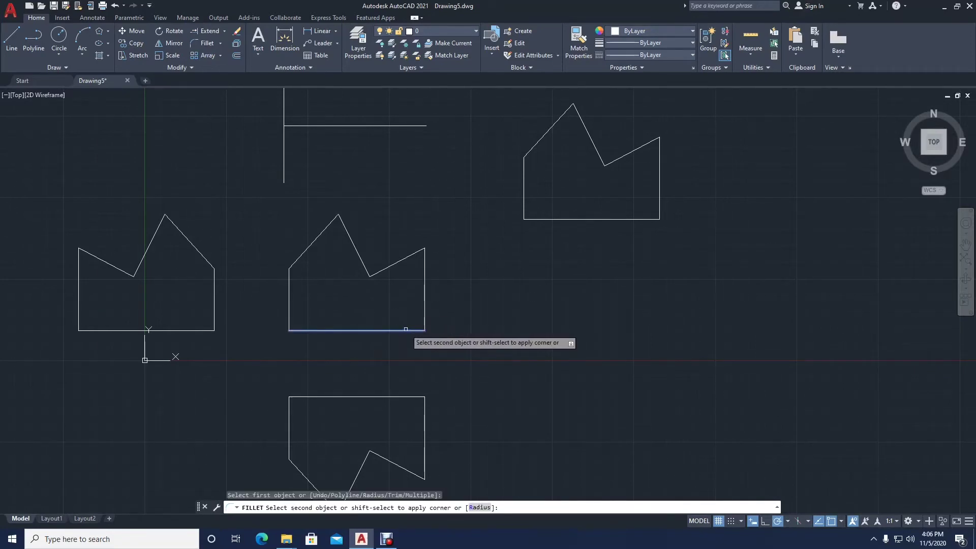
pyautogui.click(423, 304)
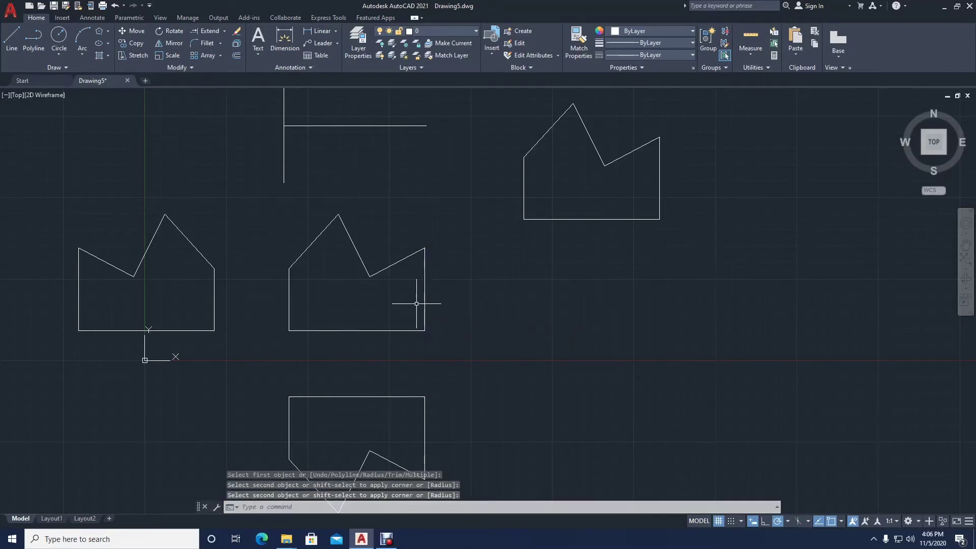
pyautogui.press('Return')
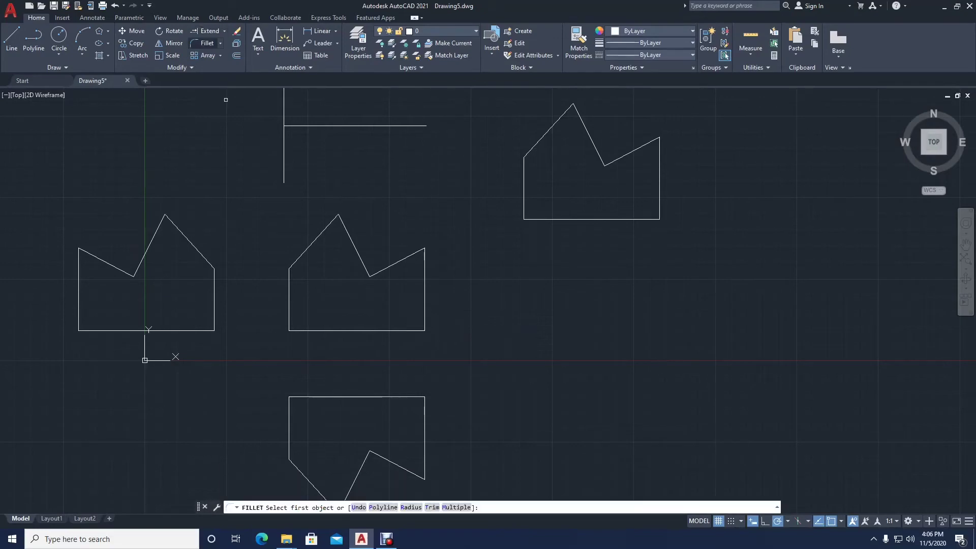
pyautogui.click(386, 332)
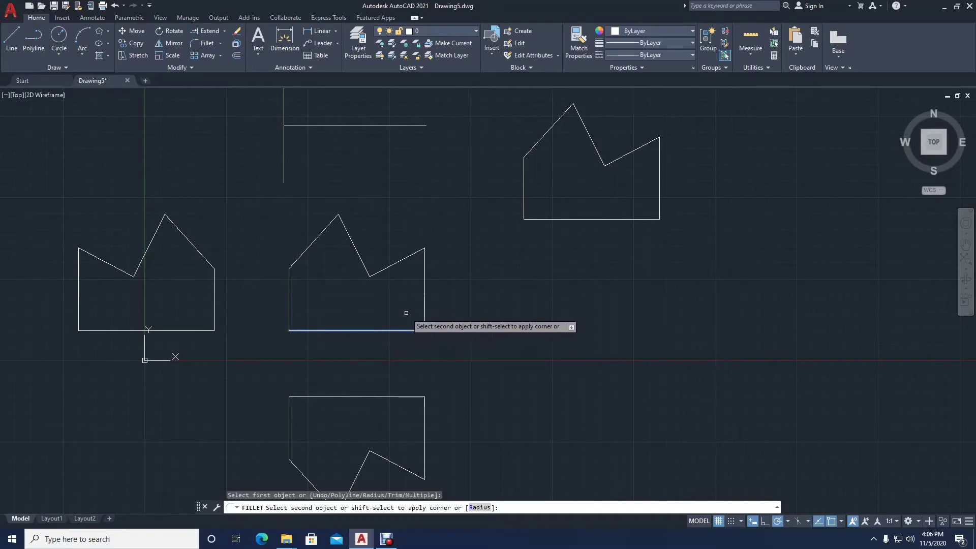
pyautogui.click(423, 305)
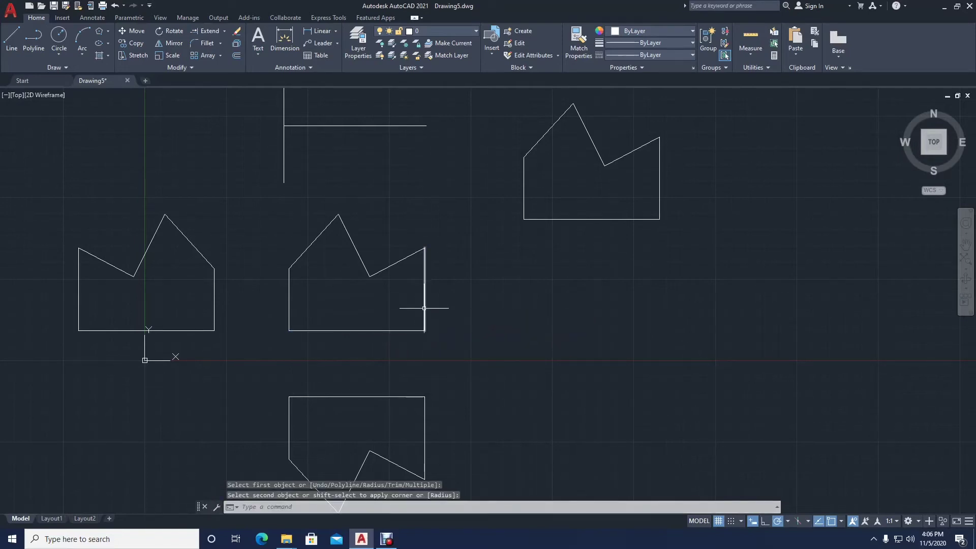
pyautogui.press('Escape')
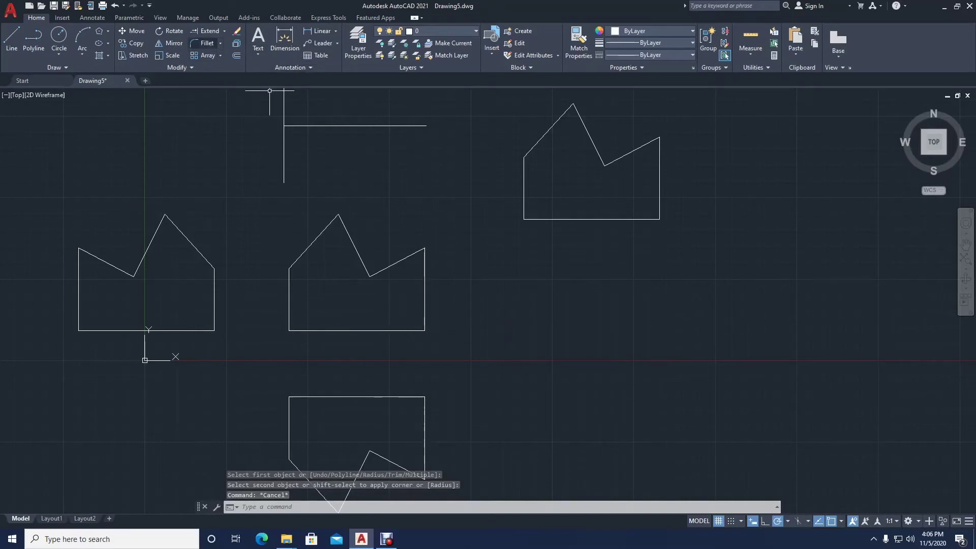
# Step: Fillet the middle outline's lower-right corner with a radius of 4
pyautogui.click(204, 43)
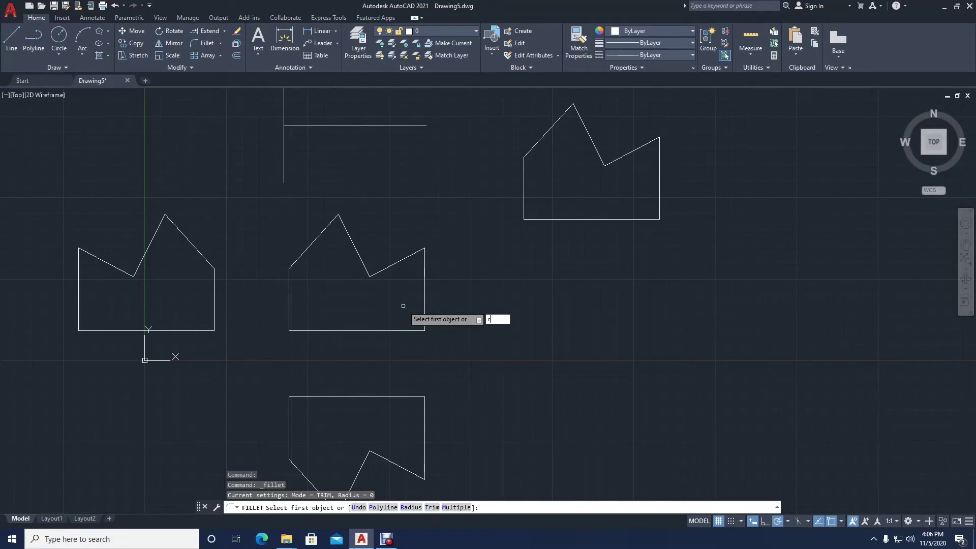
pyautogui.press('Return')
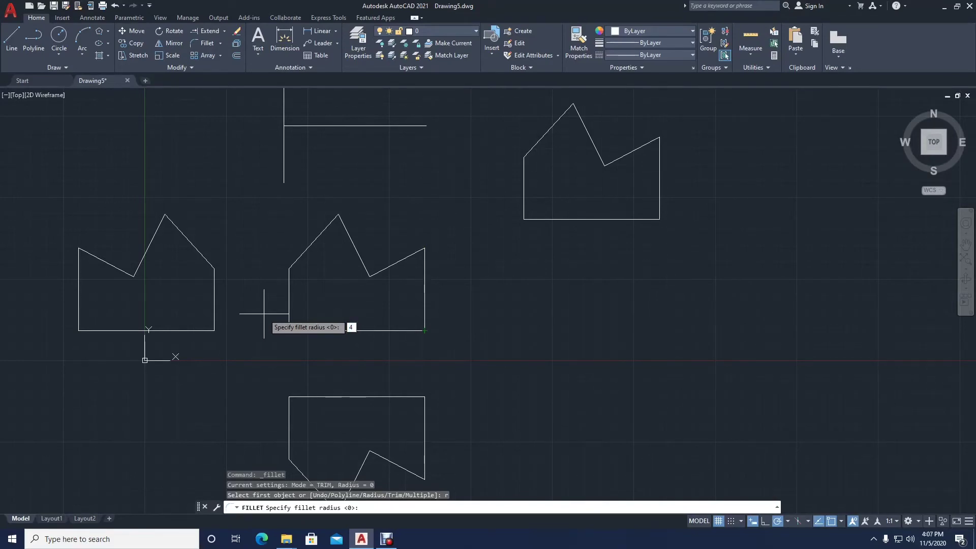
pyautogui.press('Return')
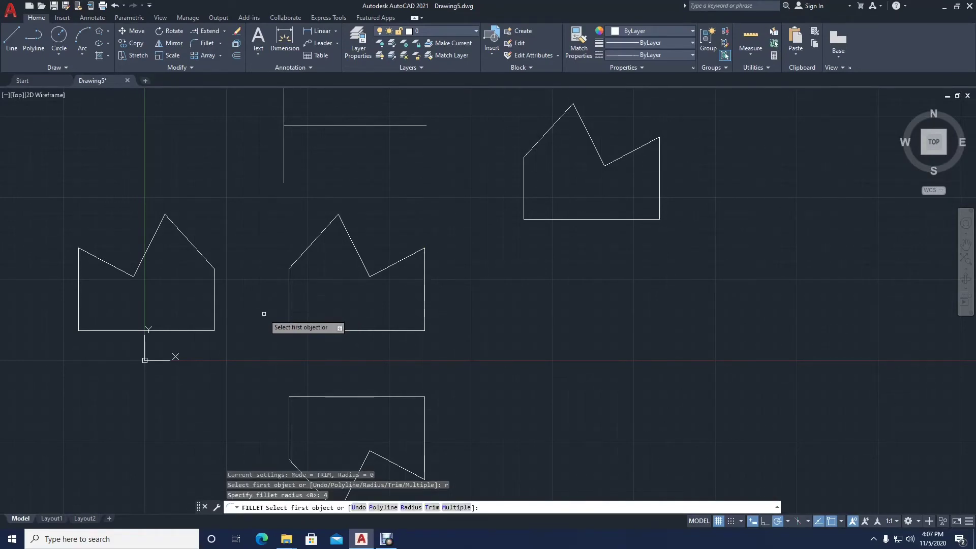
pyautogui.click(411, 330)
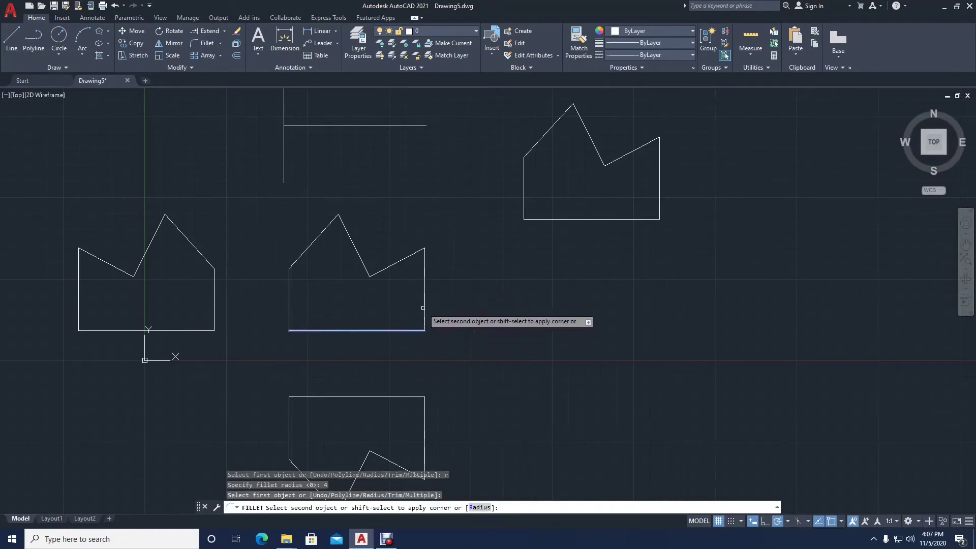
pyautogui.click(424, 307)
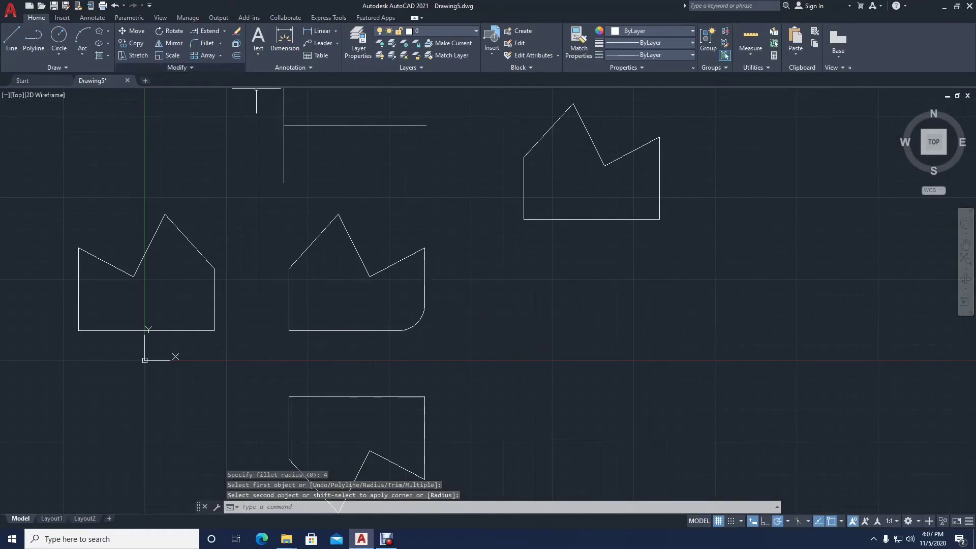
# Step: Chamfer the middle outline's lower-left corner with distances of 4 along the bottom edge and 2 along the left edge
pyautogui.moveTo(294, 257); pyautogui.dragTo(333, 254, button='middle')
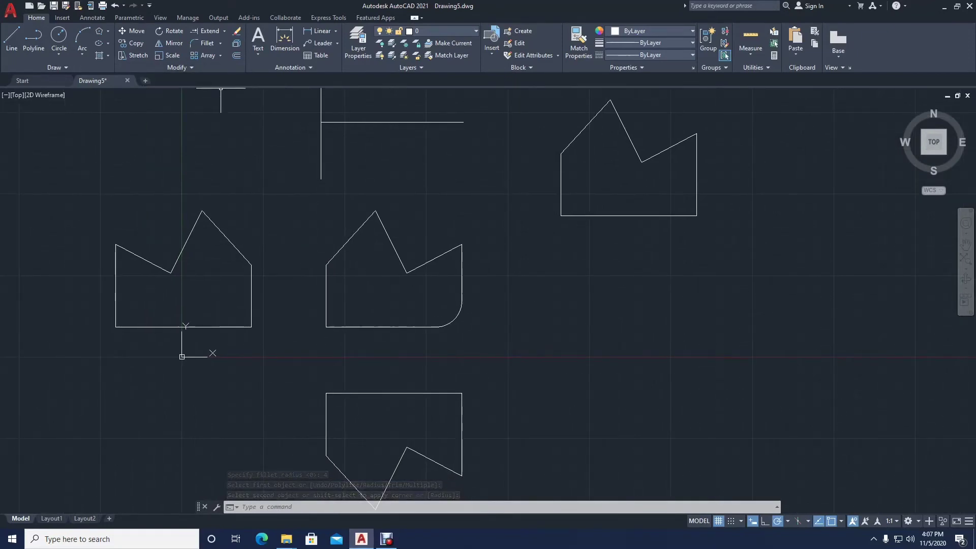
pyautogui.click(221, 43)
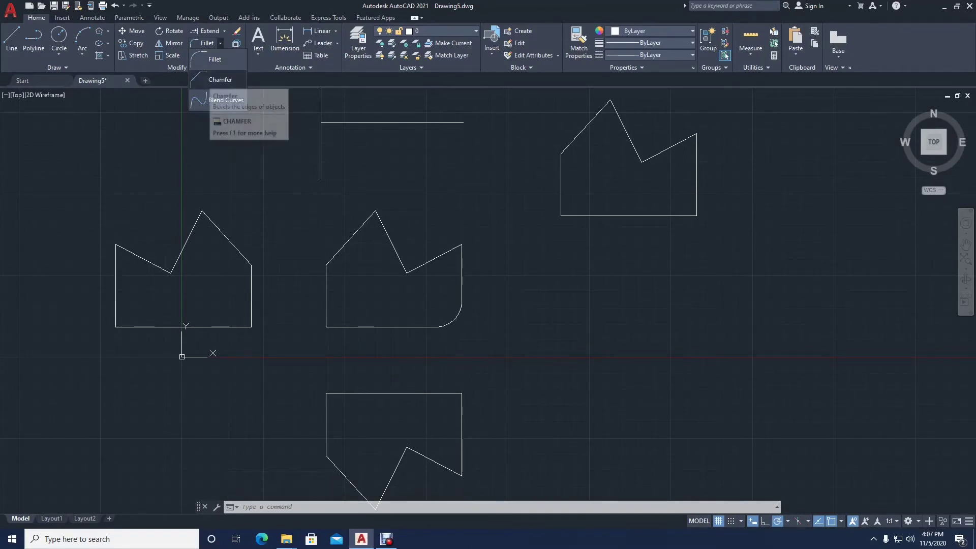
pyautogui.click(221, 86)
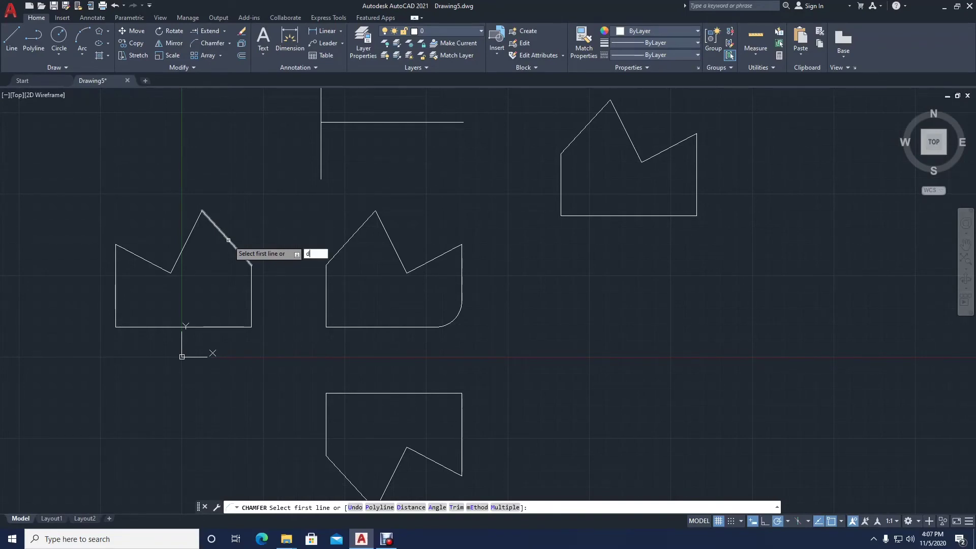
pyautogui.press('Return')
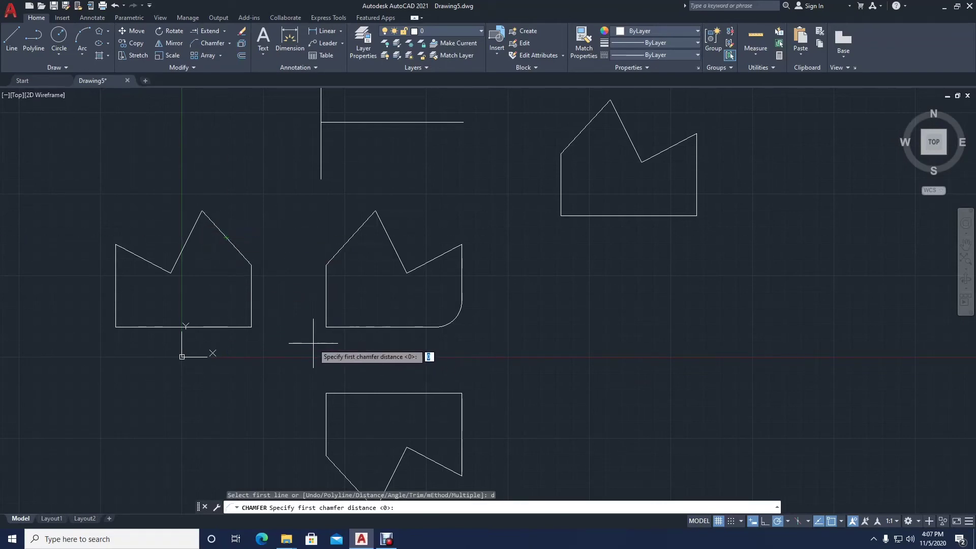
pyautogui.press('Return')
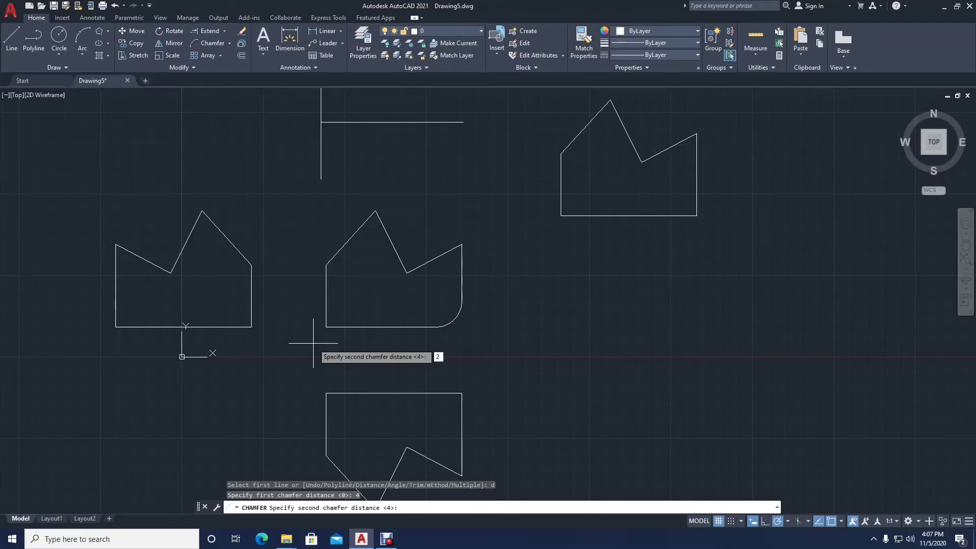
pyautogui.write('2')
pyautogui.press('Return')
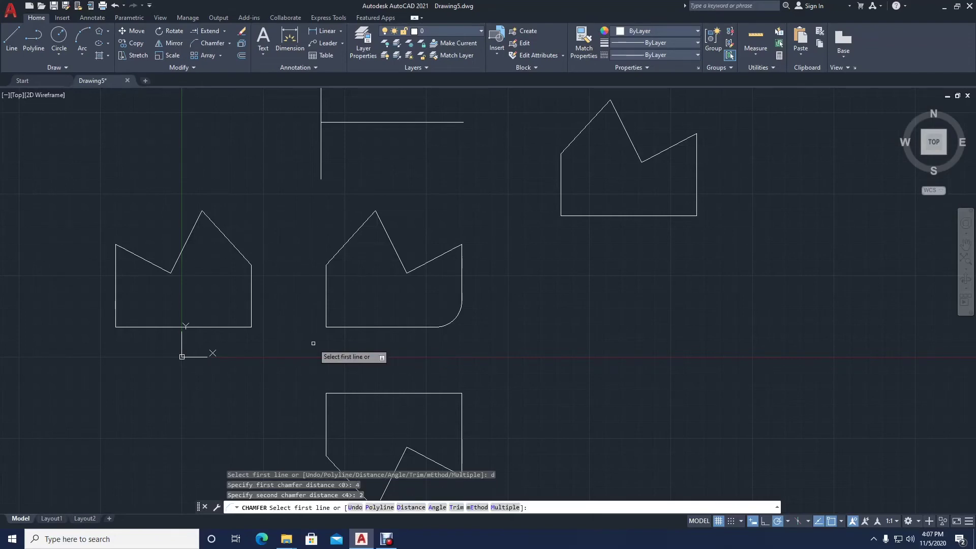
pyautogui.click(334, 326)
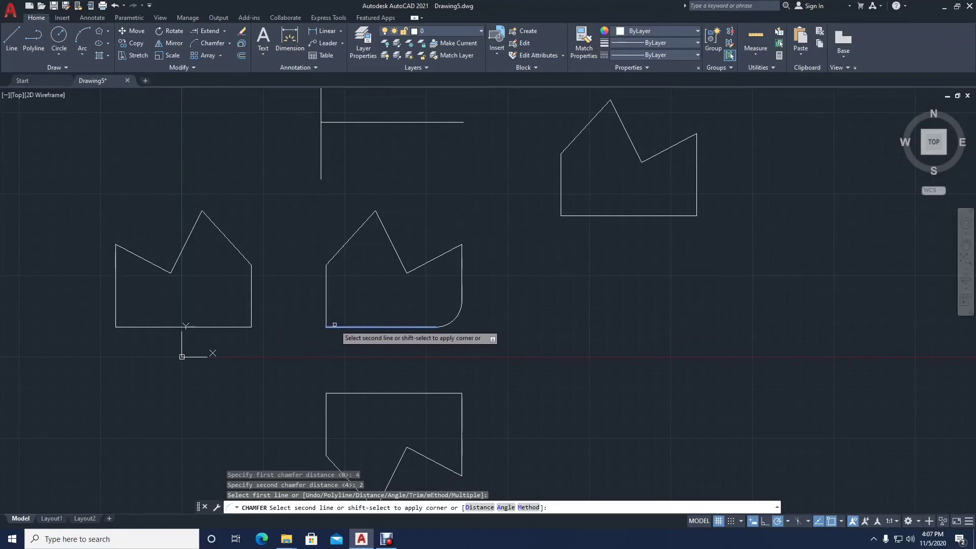
pyautogui.click(326, 292)
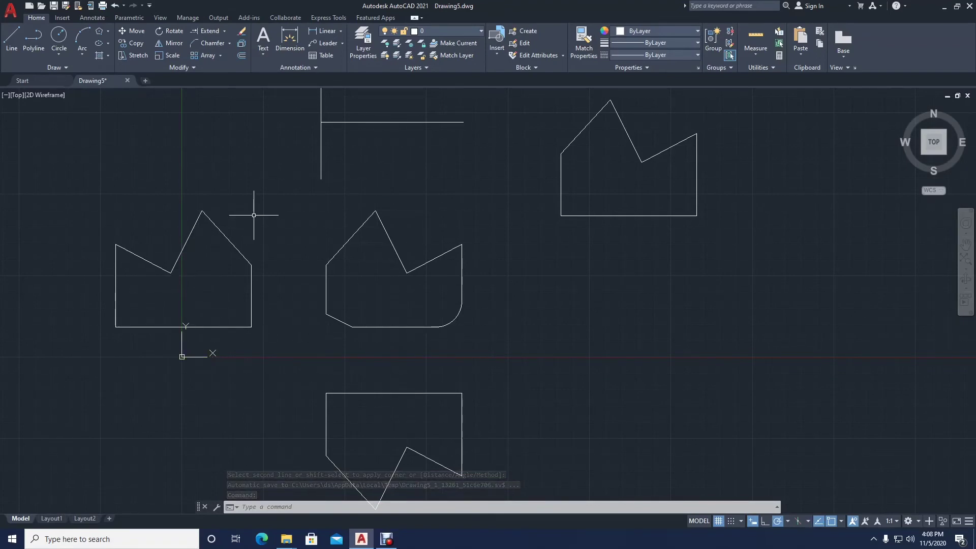
# Step: Draw a long horizontal line in the empty area to the right of the middle outline, just below its bottom edge
pyautogui.moveTo(254, 209); pyautogui.dragTo(251, 222, button='middle')
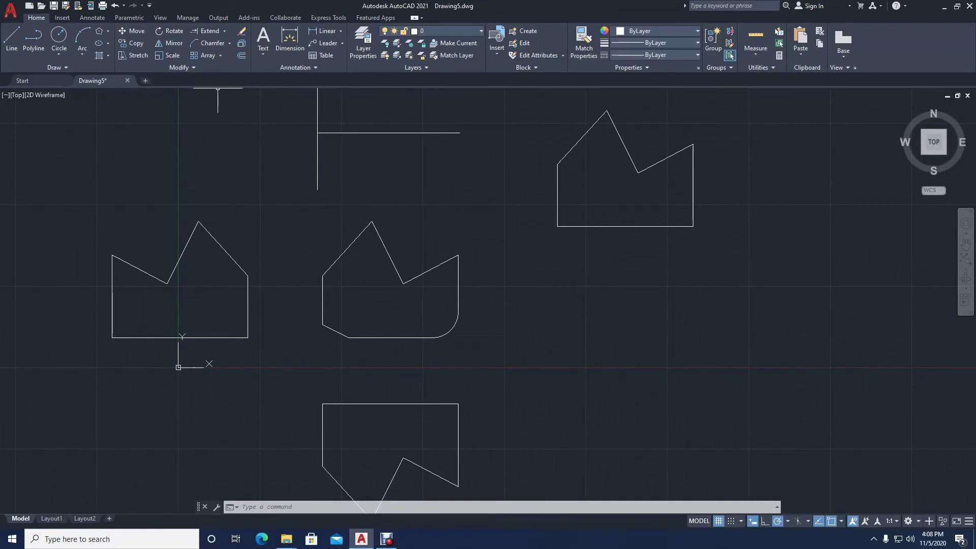
pyautogui.moveTo(270, 187); pyautogui.dragTo(335, 174, button='middle')
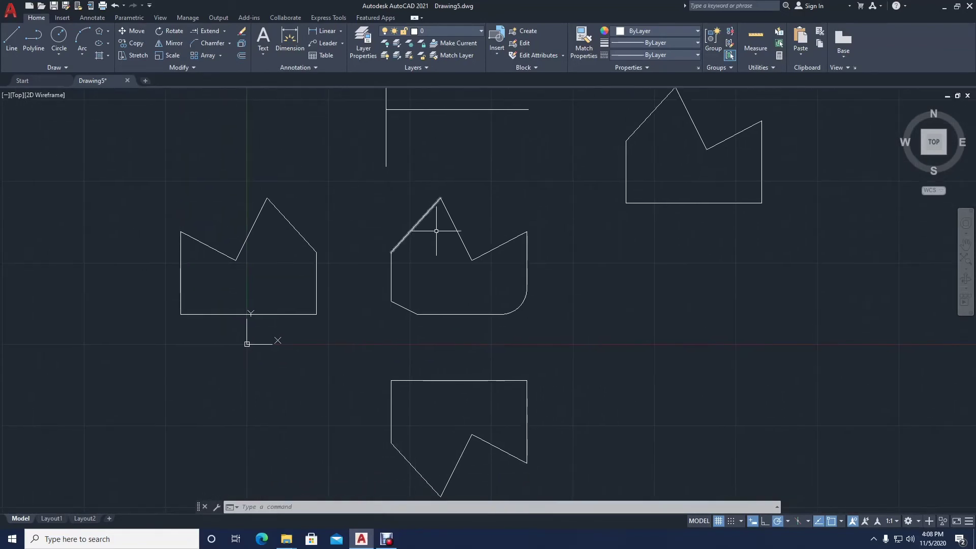
pyautogui.press('l')
pyautogui.press('Return')
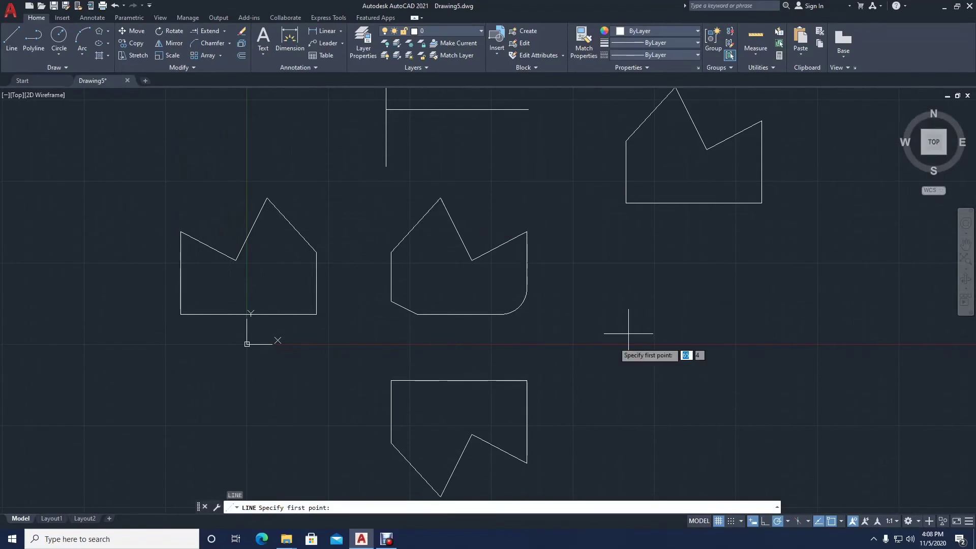
pyautogui.click(543, 341)
pyautogui.click(808, 340)
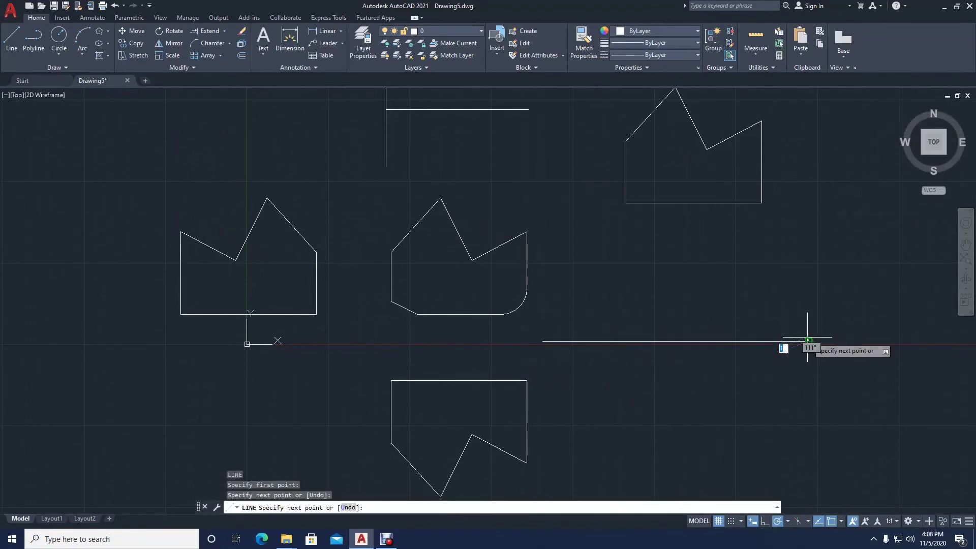
pyautogui.press('Escape')
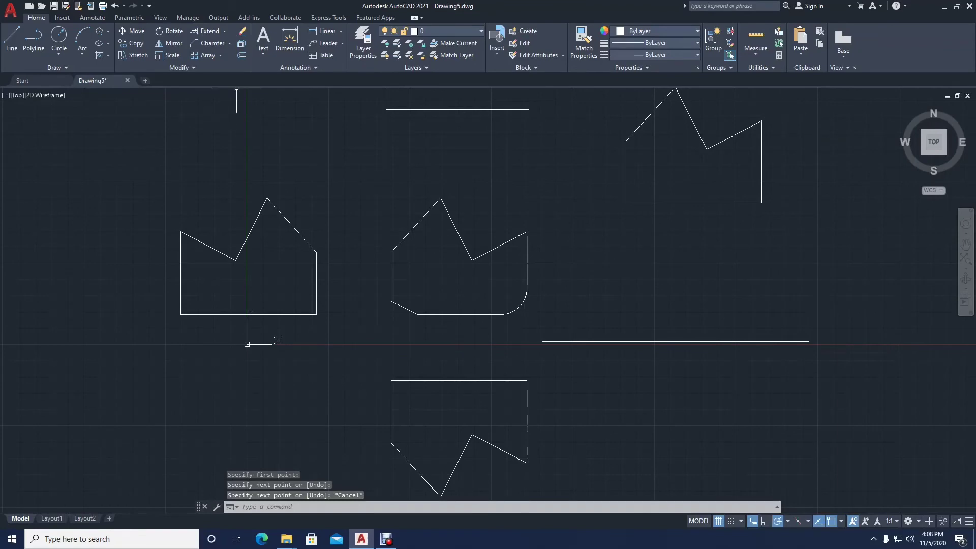
# Step: Offset the long horizontal line upward three times in succession at a distance of 6
pyautogui.click(242, 55)
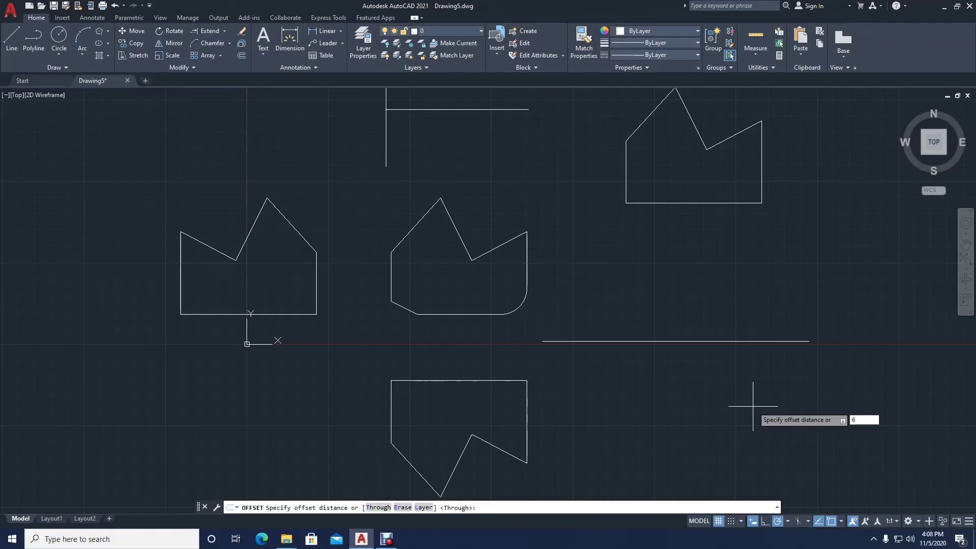
pyautogui.press('Return')
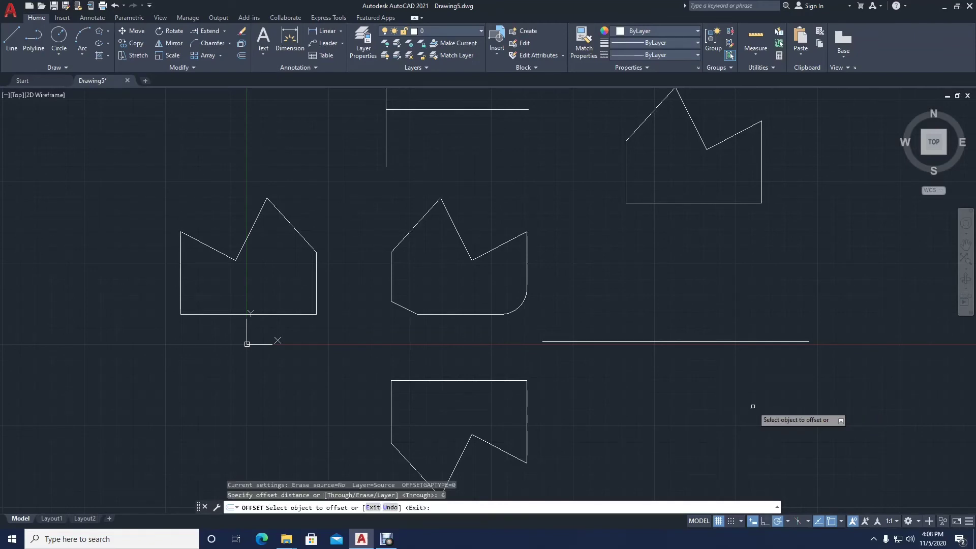
pyautogui.click(600, 341)
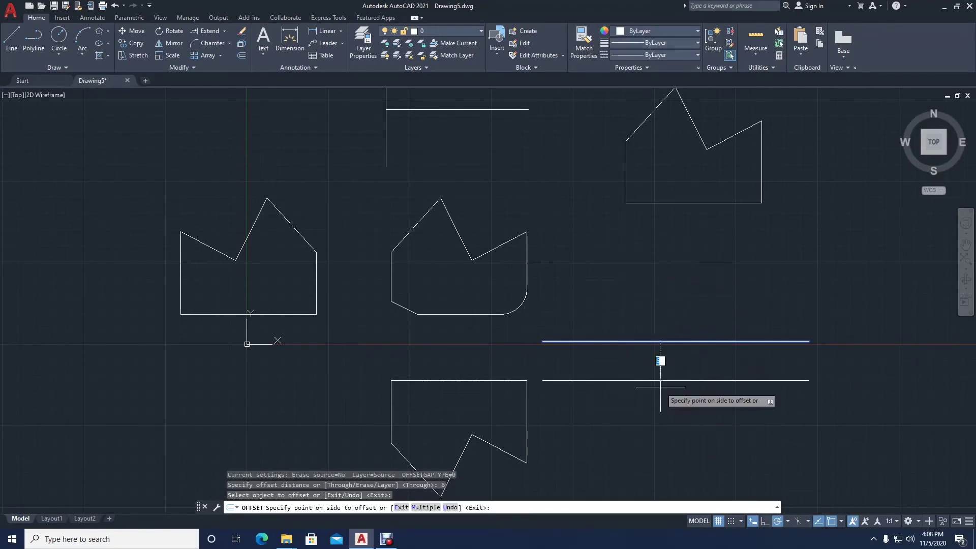
pyautogui.click(660, 273)
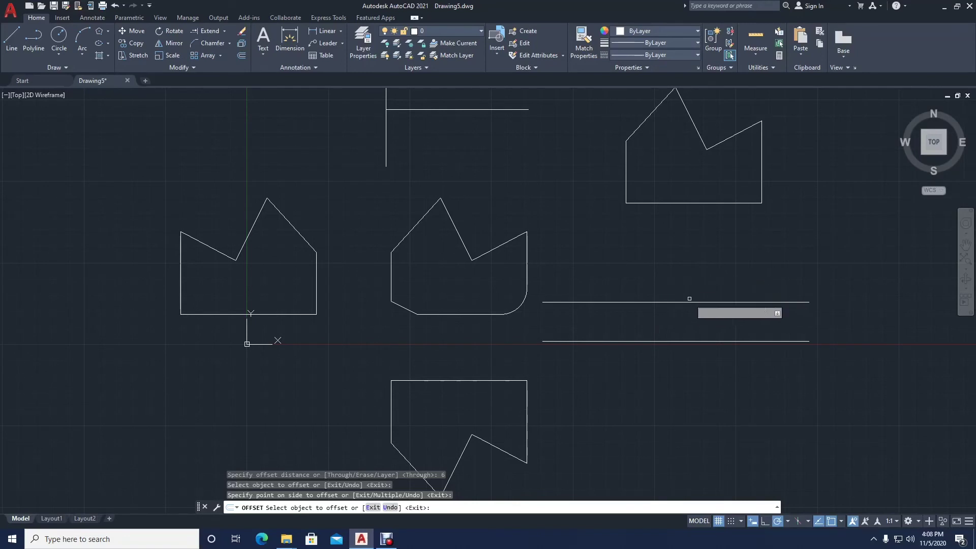
pyautogui.click(692, 301)
pyautogui.click(686, 253)
pyautogui.click(687, 263)
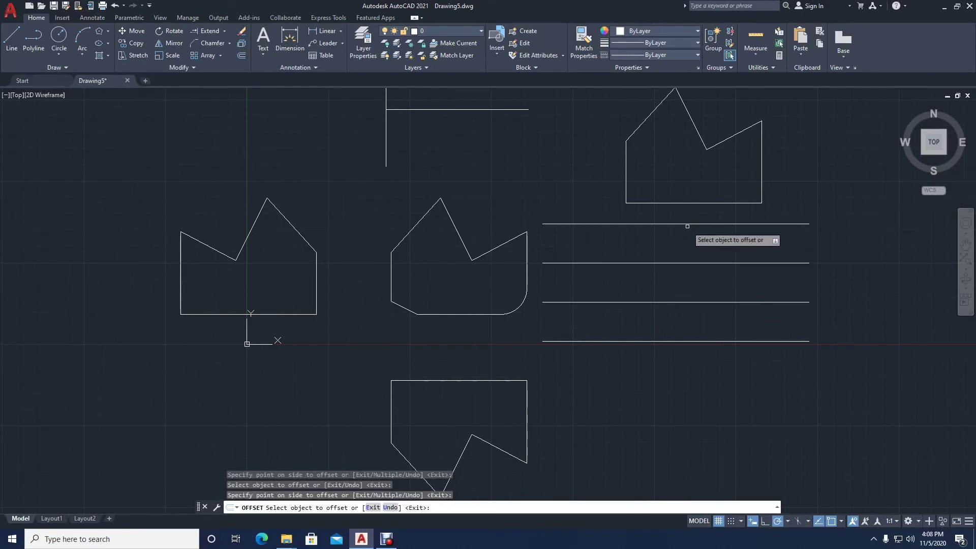
pyautogui.click(696, 238)
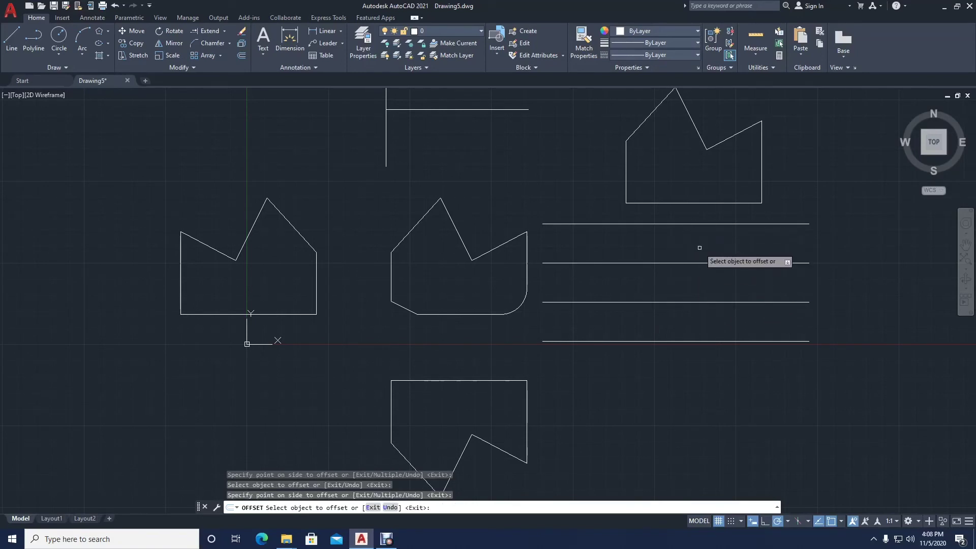
# Step: Offset the bottom edge of the middle outline downward by the same distance of 6 and finish the offset
pyautogui.click(450, 314)
pyautogui.click(458, 350)
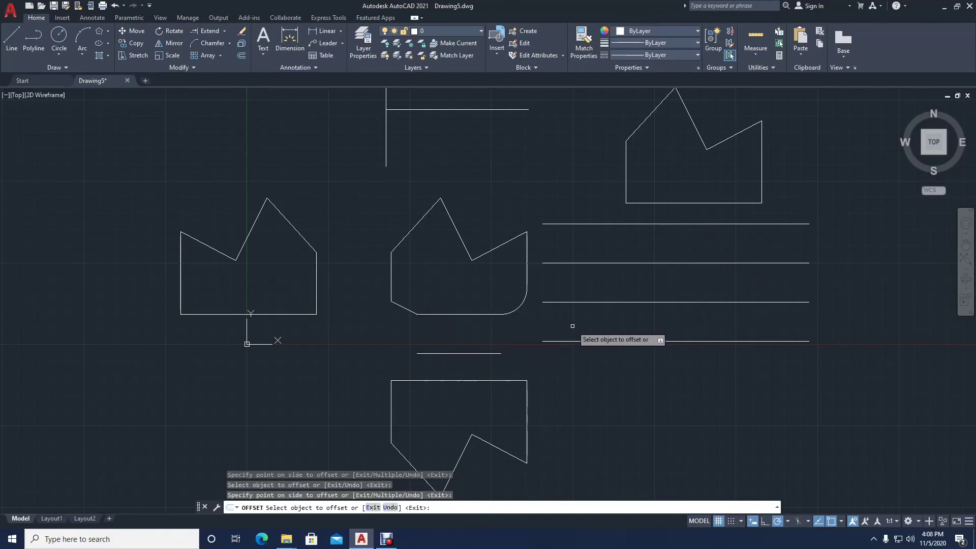
pyautogui.press('Return')
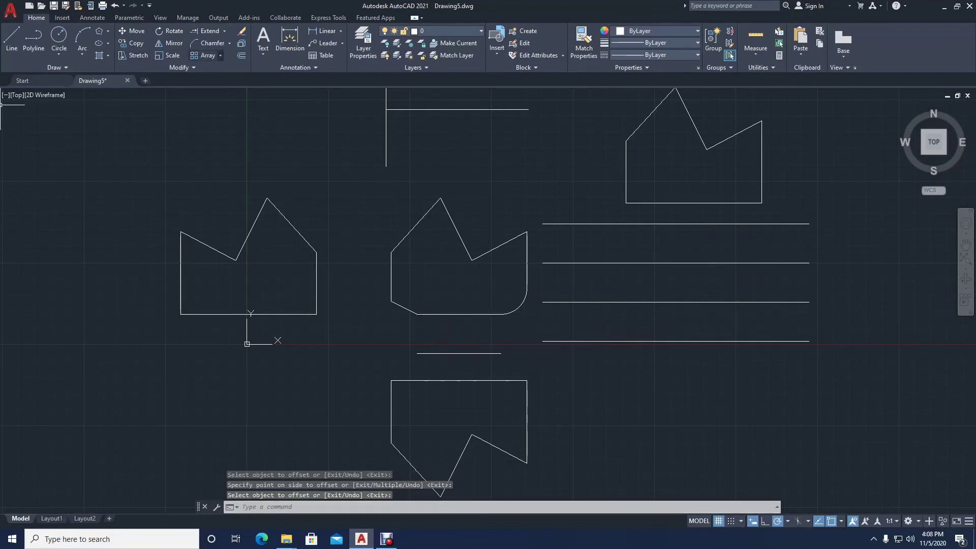
# Step: Offset the left outline's upper-left sloping edge, left edge and bottom edge inward at a distance of 2
pyautogui.press('Return')
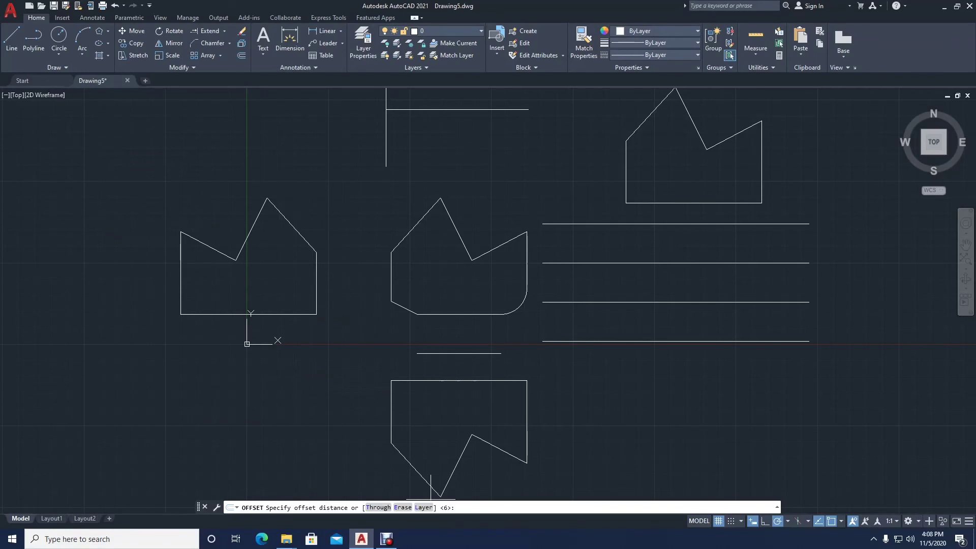
pyautogui.press('Return')
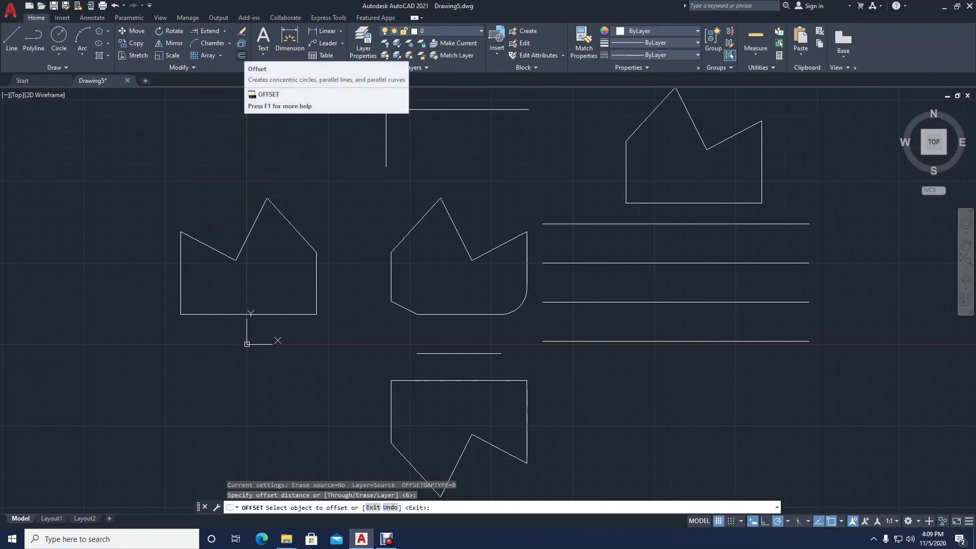
pyautogui.click(241, 55)
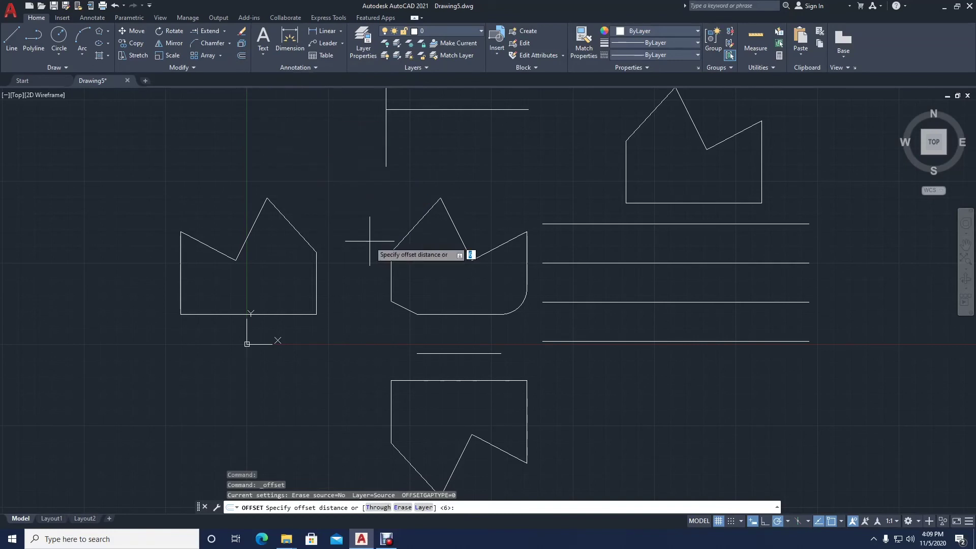
pyautogui.press('Return')
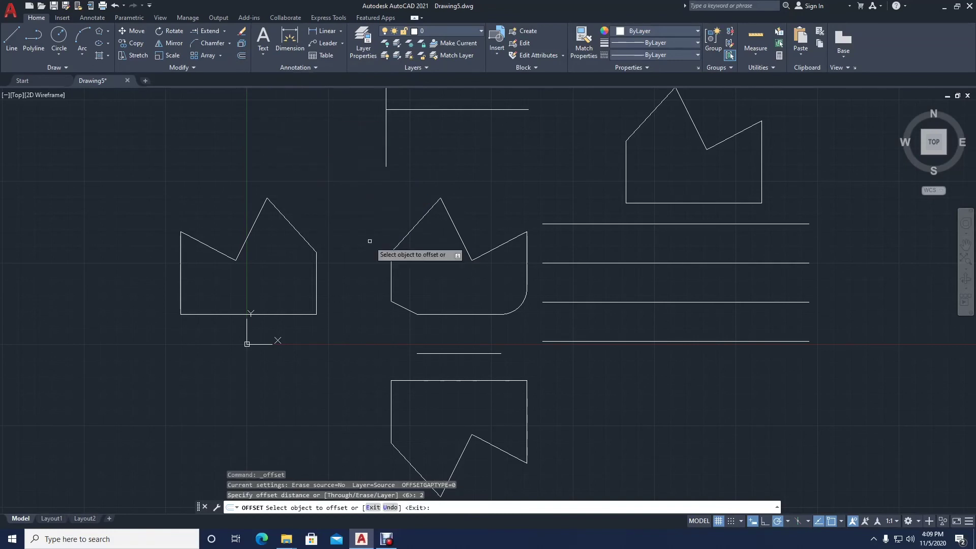
pyautogui.click(216, 250)
pyautogui.click(203, 284)
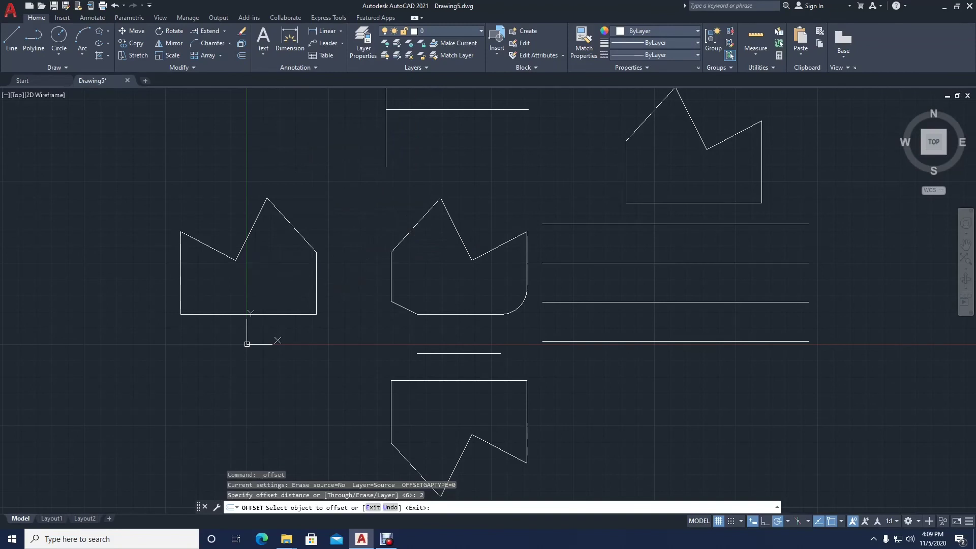
pyautogui.click(181, 273)
pyautogui.click(206, 304)
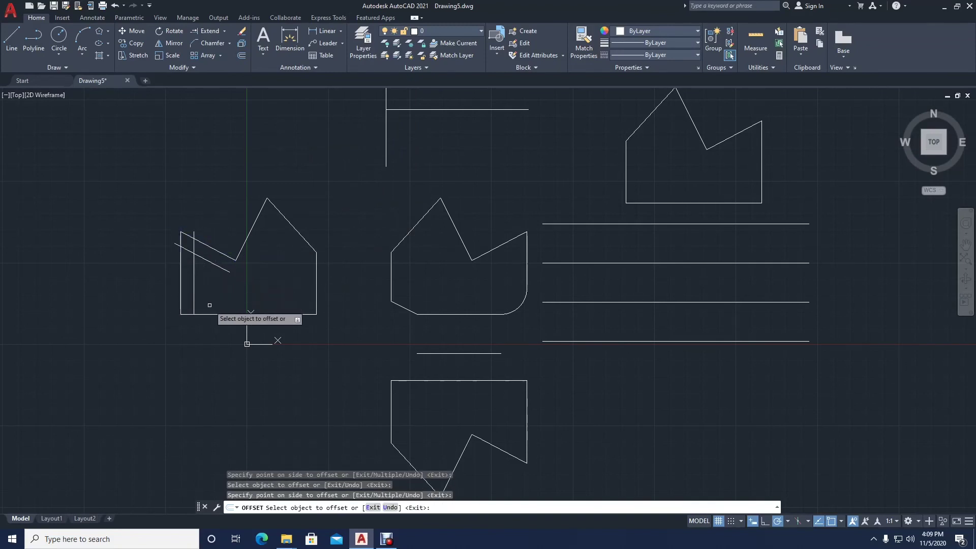
pyautogui.click(219, 313)
pyautogui.click(218, 288)
# Step: Offset the left outline's right edge and both sloping edges of its peak inward by the same distance of 2, and finish the offset
pyautogui.click(316, 285)
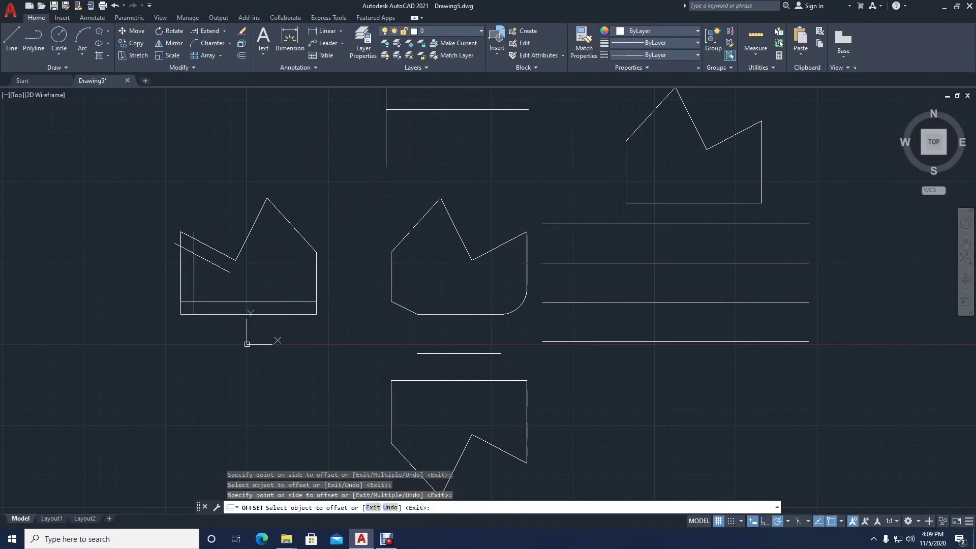
pyautogui.click(299, 257)
pyautogui.click(295, 229)
pyautogui.click(291, 265)
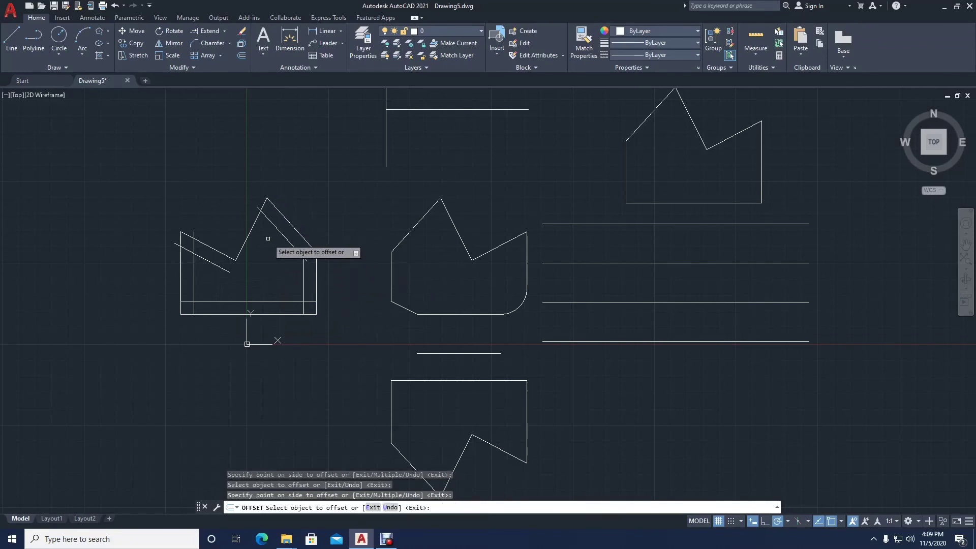
pyautogui.click(249, 234)
pyautogui.click(272, 279)
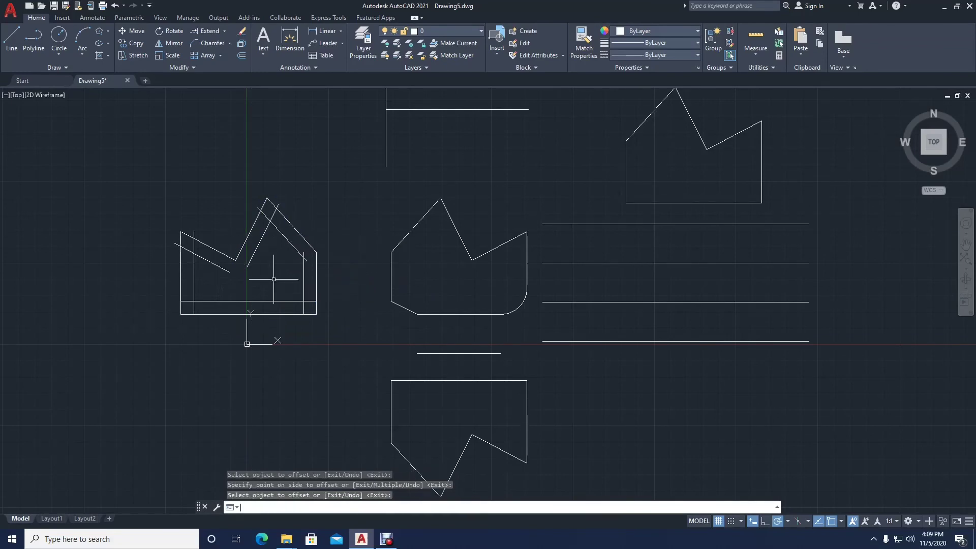
pyautogui.press('Return')
# Step: Trim the overhanging ends of the offset lines at the upper-left and lower-left corners of the left outline's inner shape
pyautogui.scroll(2, 245, 279)
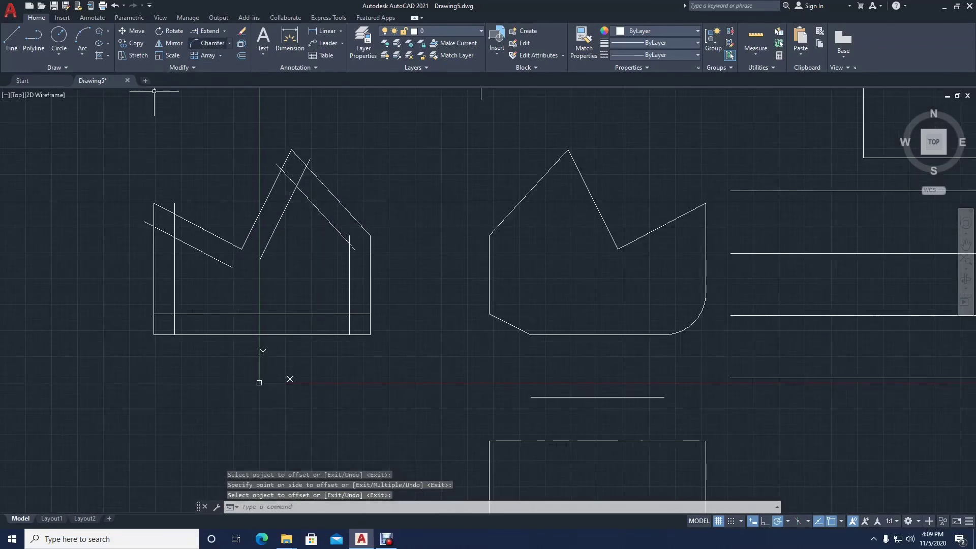
pyautogui.click(225, 30)
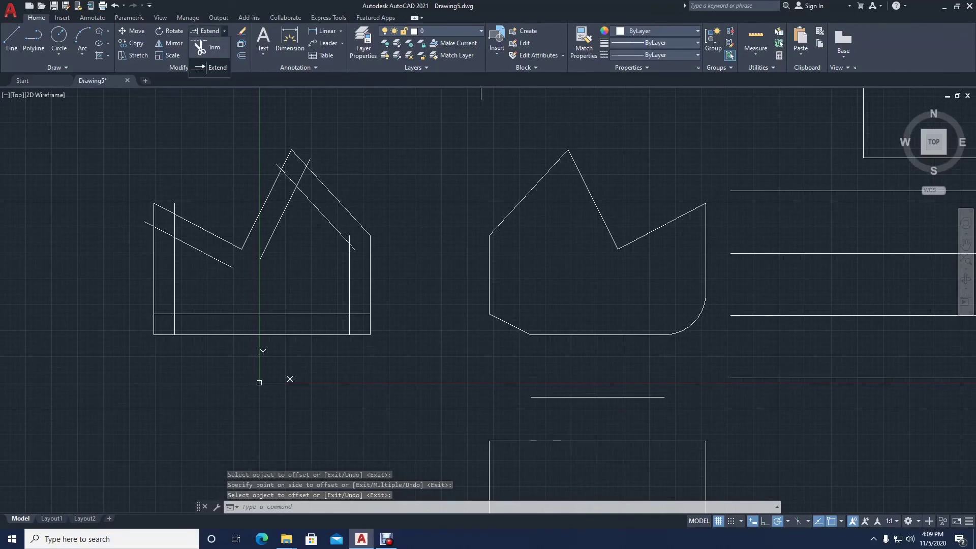
pyautogui.click(201, 64)
pyautogui.click(151, 224)
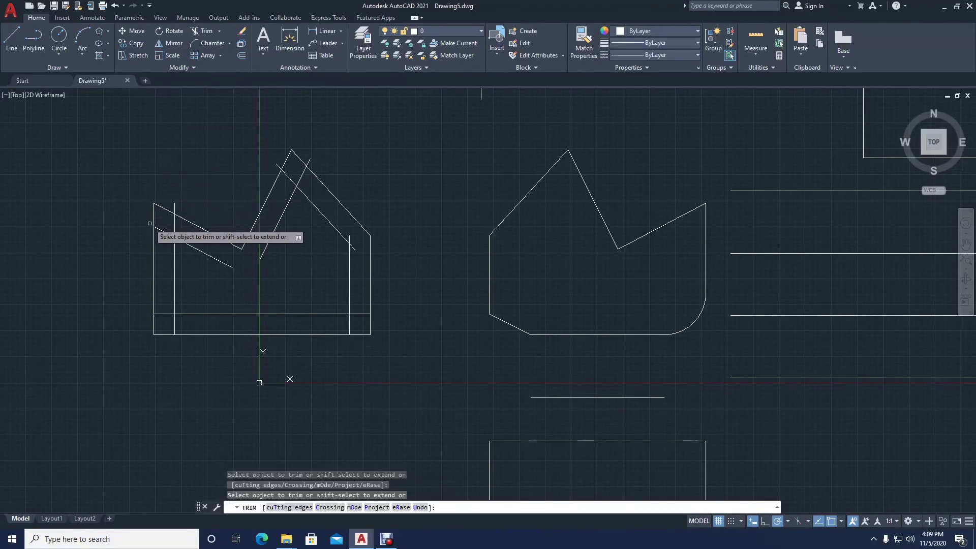
pyautogui.click(174, 209)
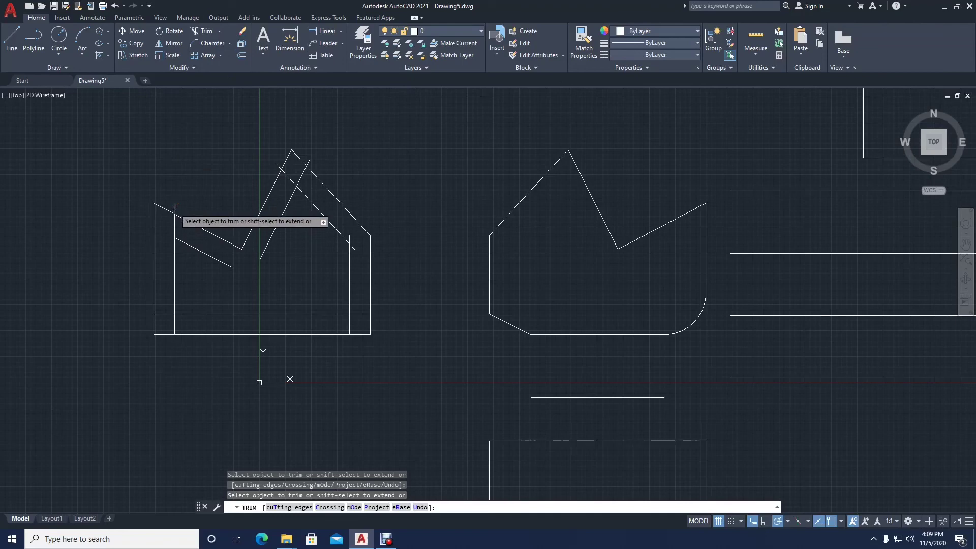
pyautogui.click(166, 314)
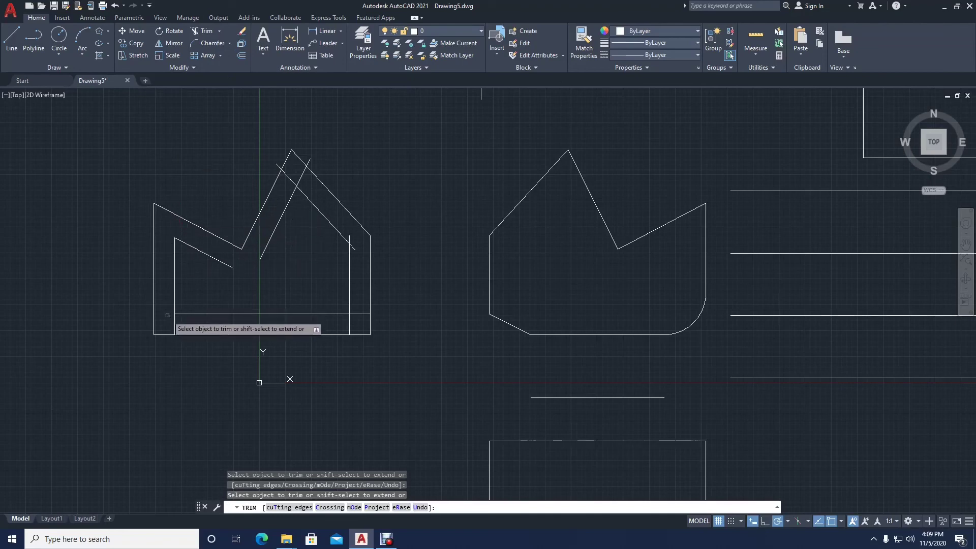
pyautogui.click(175, 325)
# Step: Trim the overhanging offset line ends at the inner shape's lower-right corner, upper-right corner and peak, and finish trimming
pyautogui.click(349, 326)
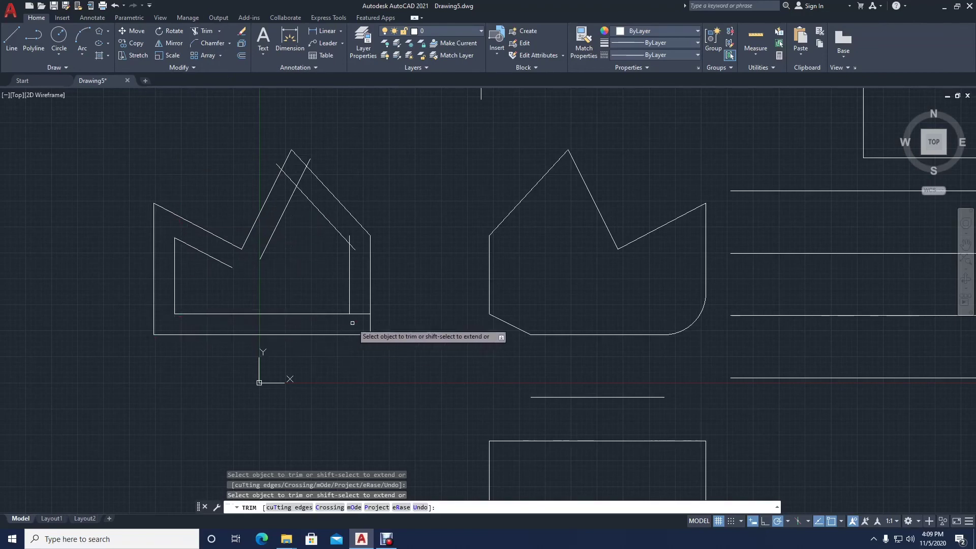
pyautogui.click(358, 314)
pyautogui.click(355, 247)
pyautogui.click(349, 238)
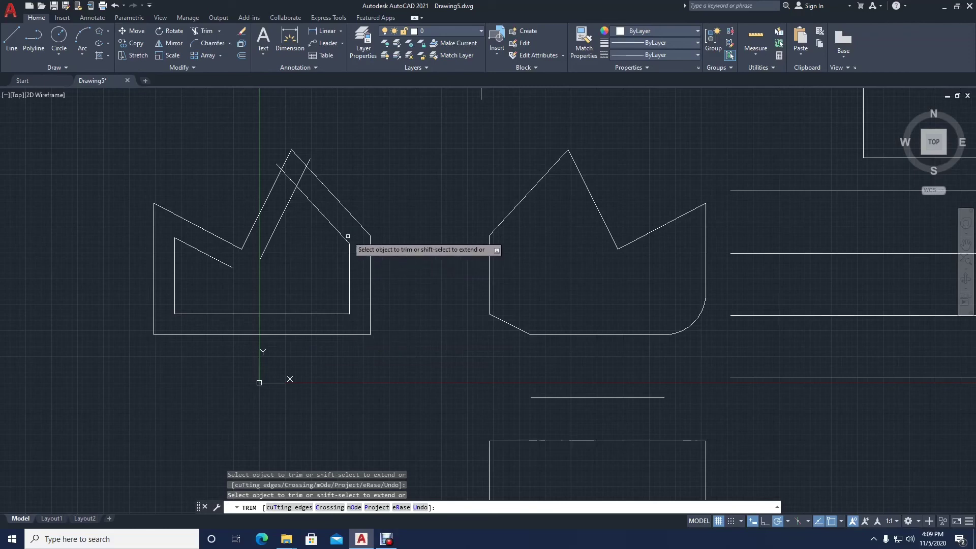
pyautogui.click(304, 174)
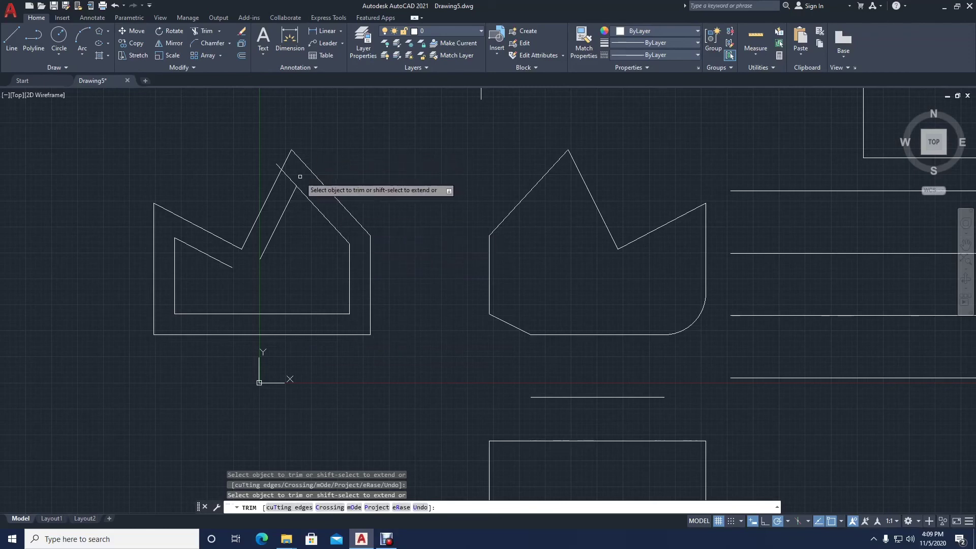
pyautogui.click(278, 166)
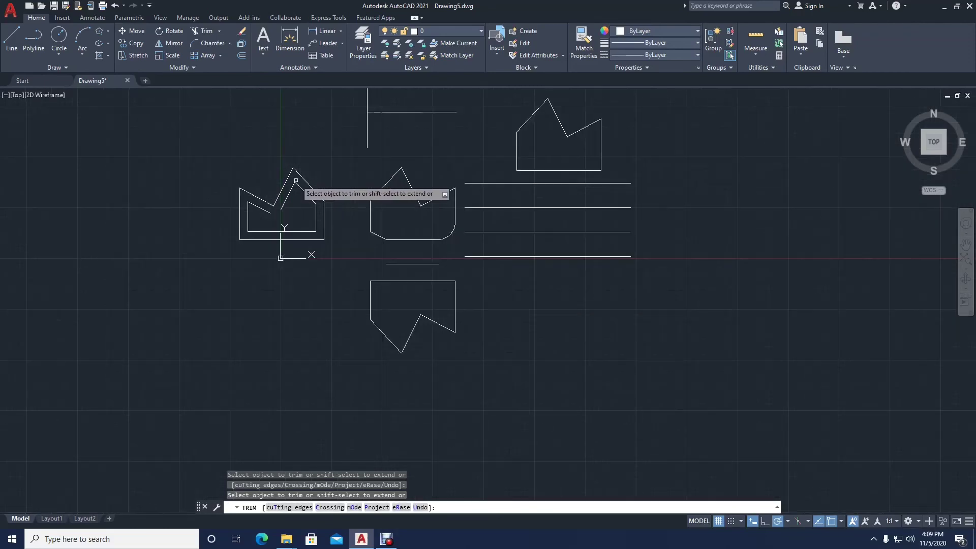
pyautogui.scroll(-4, 295, 180)
pyautogui.press('Escape')
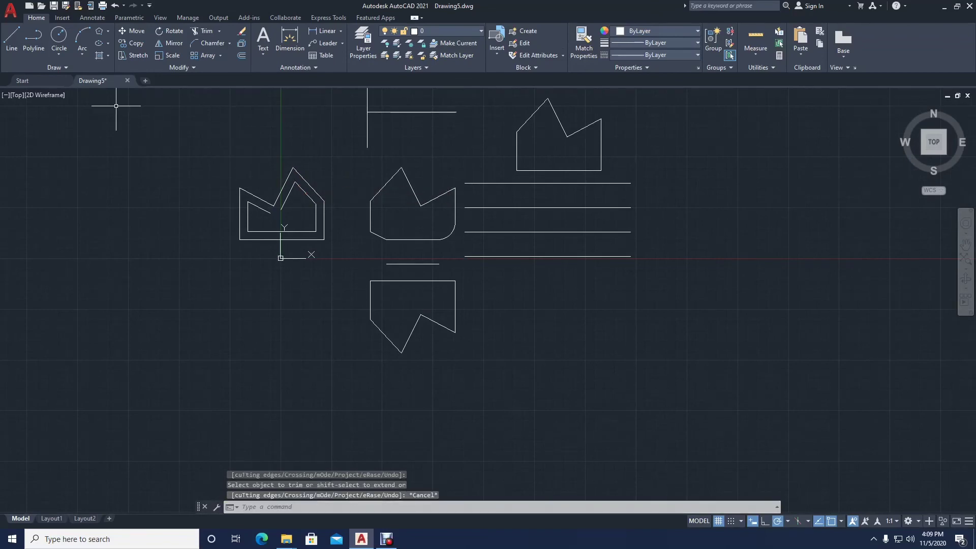
# Step: Draw a circle in the empty area below the parallel horizontal lines, to the right of the mirrored outline
pyautogui.click(59, 35)
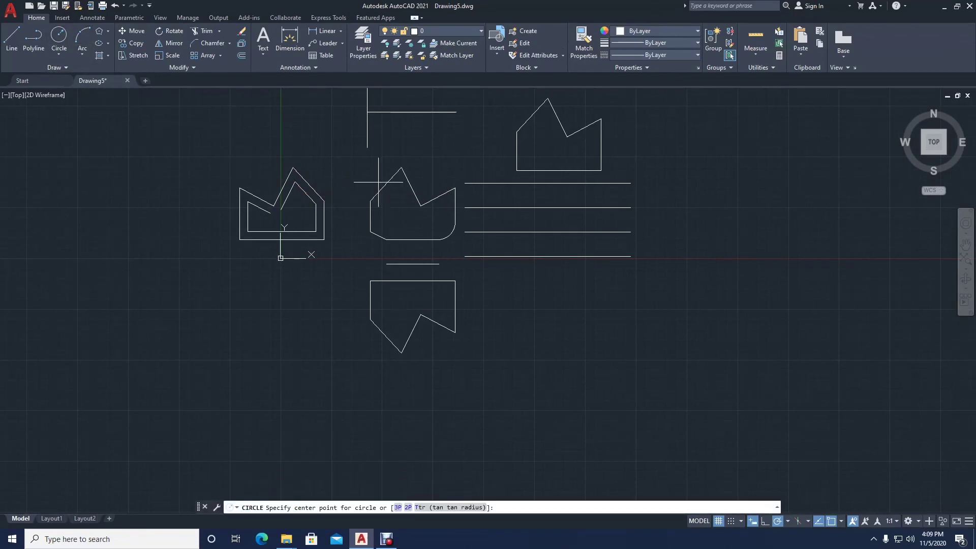
pyautogui.click(534, 310)
pyautogui.click(534, 338)
pyautogui.press('Return')
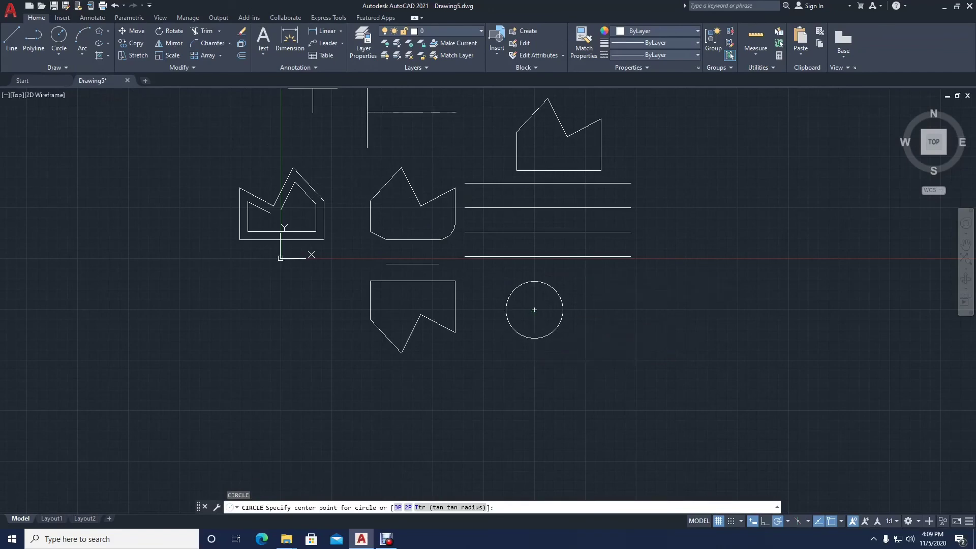
# Step: Offset the circle once inward and once outward at a distance of 2, and finish the offset
pyautogui.click(242, 55)
pyautogui.scroll(2, 560, 368)
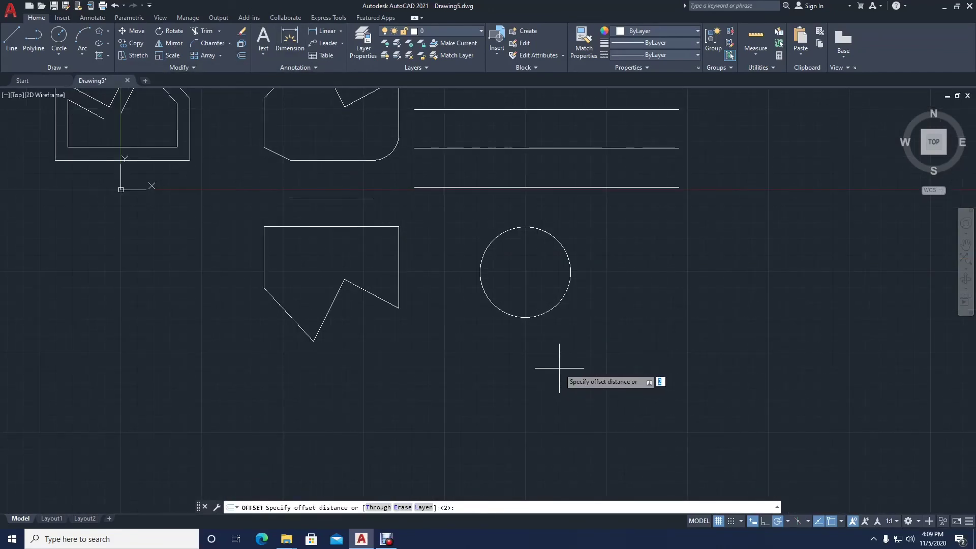
pyautogui.press('Return')
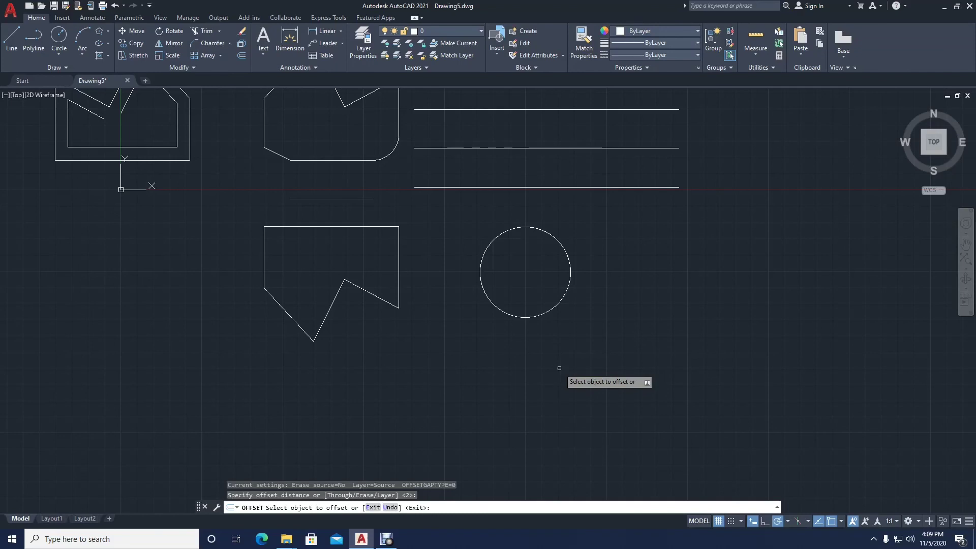
pyautogui.click(493, 304)
pyautogui.click(513, 275)
pyautogui.click(493, 307)
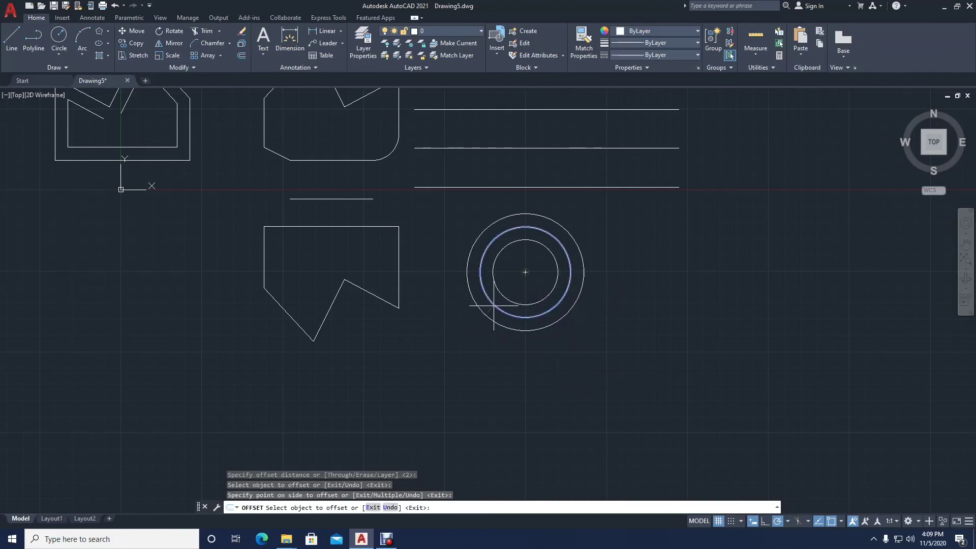
pyautogui.click(481, 331)
pyautogui.press('Return')
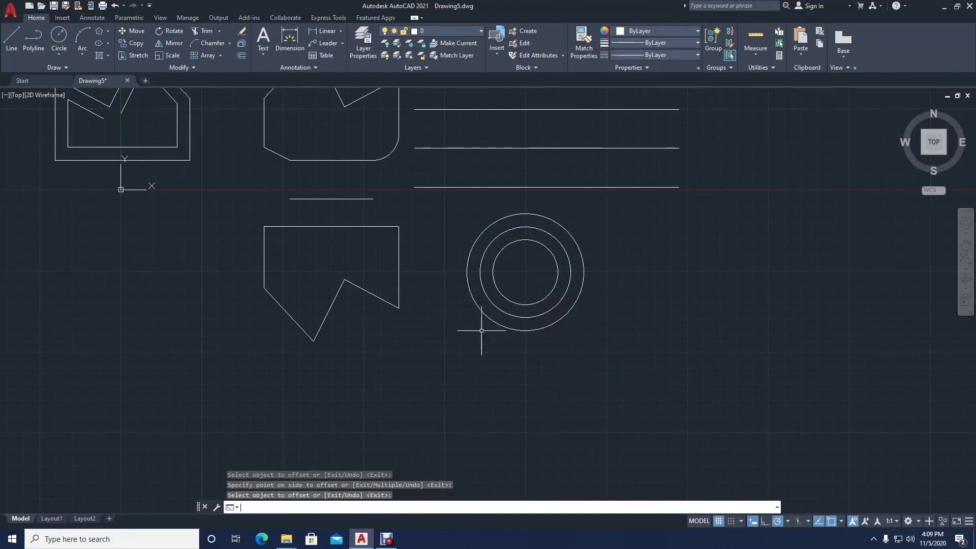
pyautogui.moveTo(219, 136); pyautogui.dragTo(236, 234, button='middle')
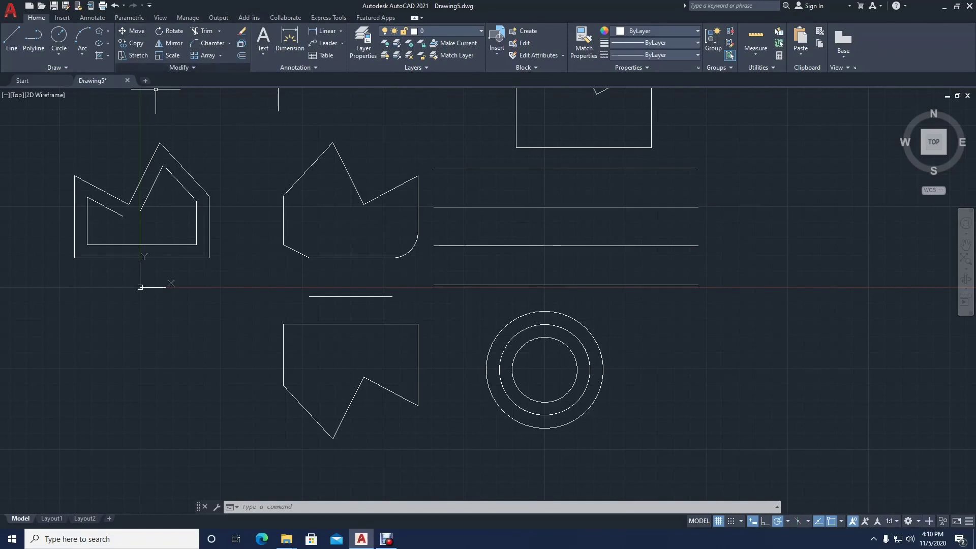
pyautogui.click(182, 67)
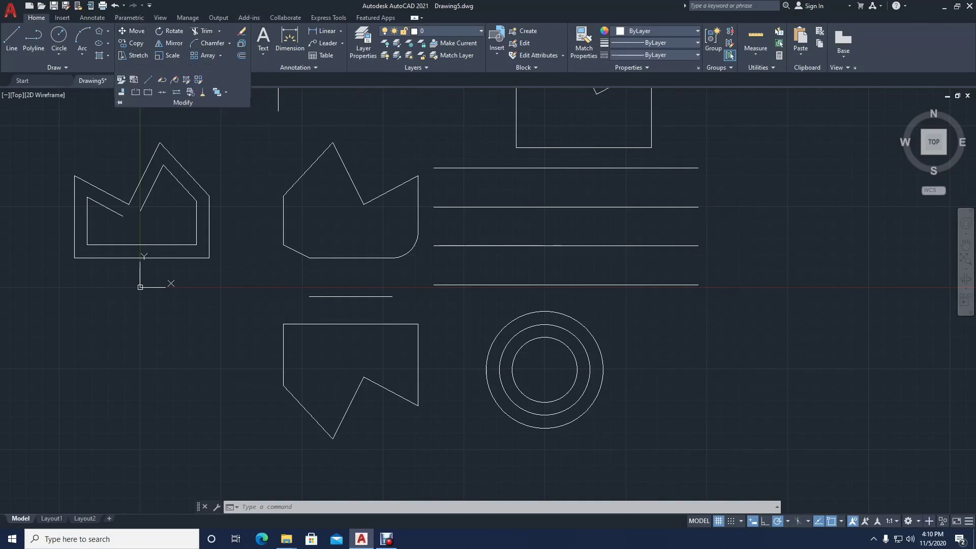
pyautogui.click(239, 125)
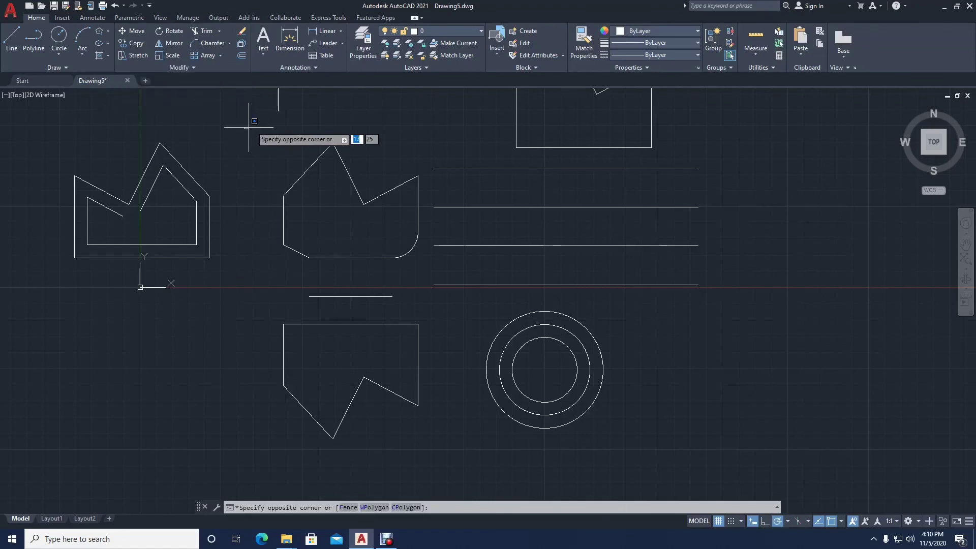
pyautogui.click(255, 138)
pyautogui.click(299, 137)
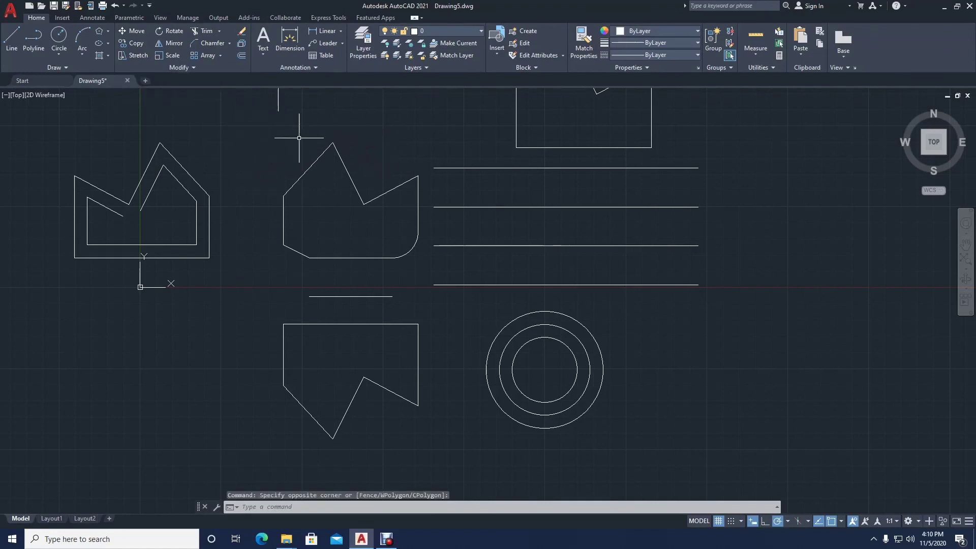